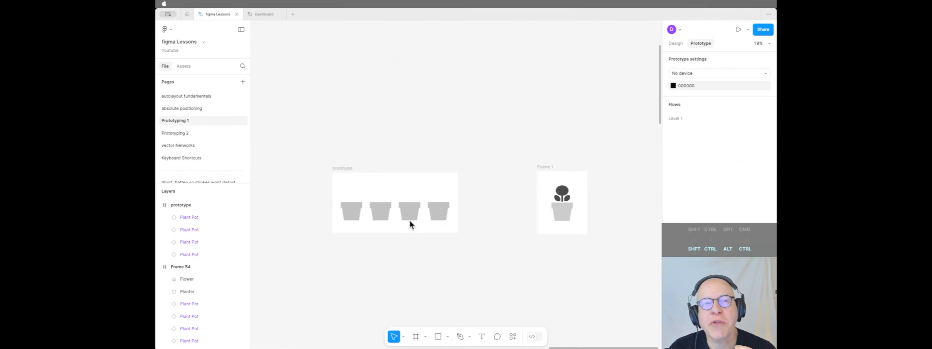
# Step: Open a prototype preview of the prototype frame with the four plant pots
pyautogui.click(342, 172)
pyautogui.hotkey('shift', 'space')
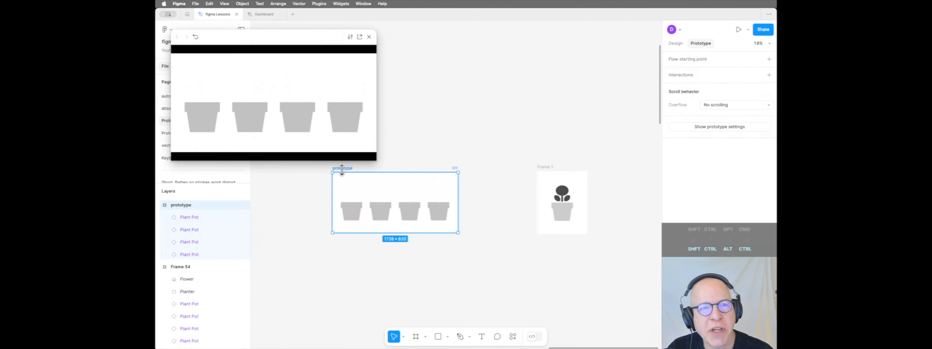
pyautogui.moveTo(378, 160); pyautogui.dragTo(404, 169)
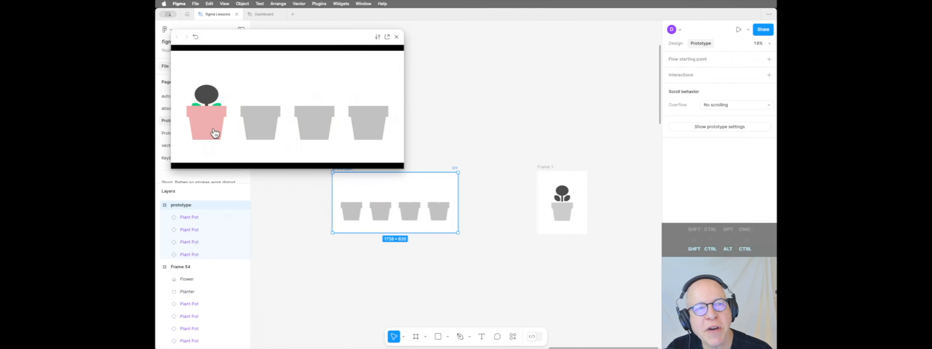
# Step: Test the preview by clicking each plant pot to make flowers appear
pyautogui.click(315, 128)
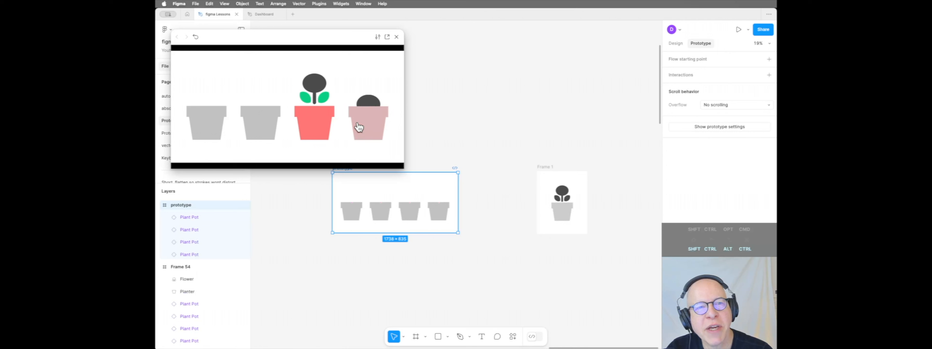
pyautogui.click(368, 128)
pyautogui.click(265, 128)
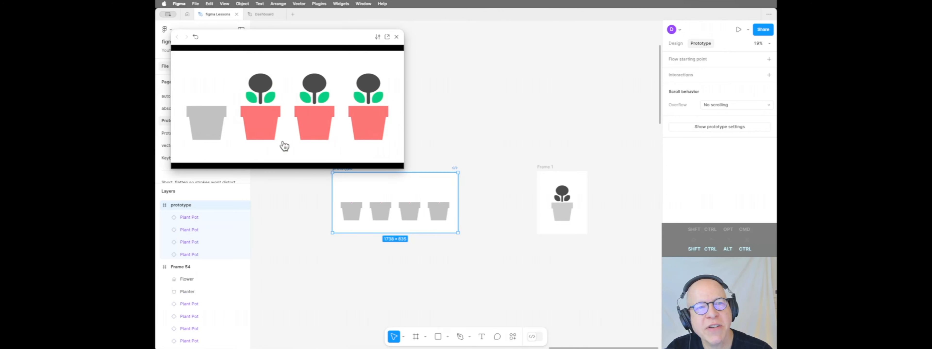
pyautogui.click(315, 123)
pyautogui.click(369, 123)
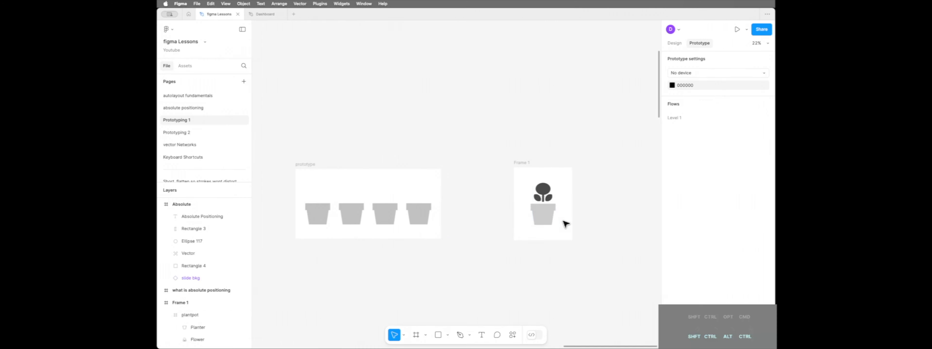
# Step: Zoom into Frame 1 and inspect the flower layer inside the plant pot group
pyautogui.scroll(4, 547, 203)
pyautogui.scroll(-4, 547, 202)
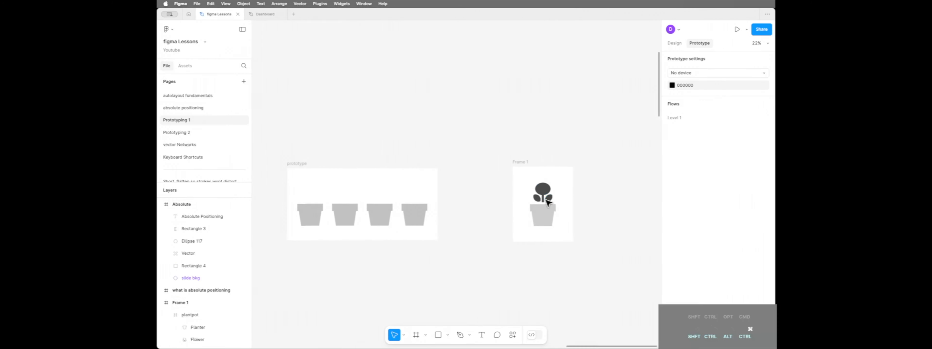
pyautogui.scroll(5, 547, 203)
pyautogui.click(546, 203)
pyautogui.doubleClick(547, 175)
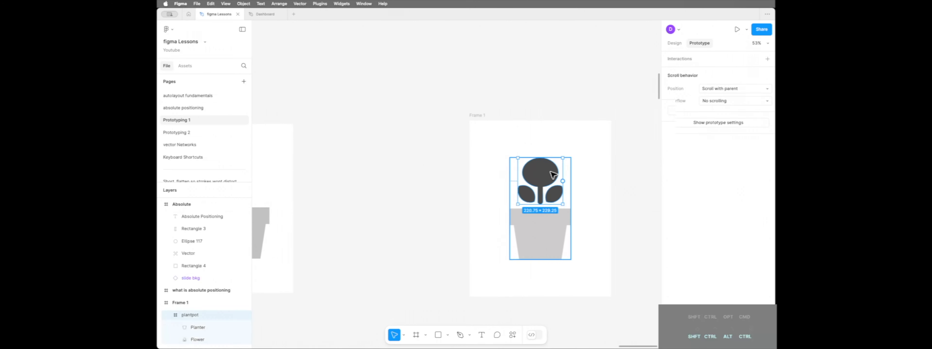
pyautogui.moveTo(547, 176)
pyautogui.mouseDown()
pyautogui.moveTo(553, 231)
pyautogui.moveTo(557, 174)
pyautogui.moveTo(544, 172)
pyautogui.moveTo(544, 202)
pyautogui.moveTo(546, 177)
pyautogui.mouseUp()
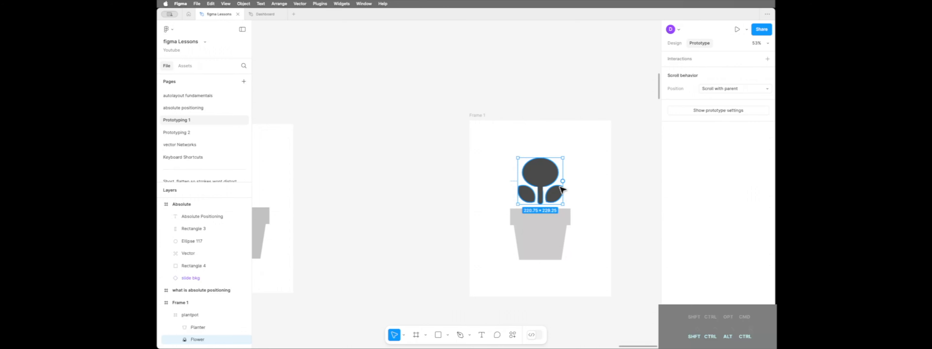
pyautogui.click(570, 209)
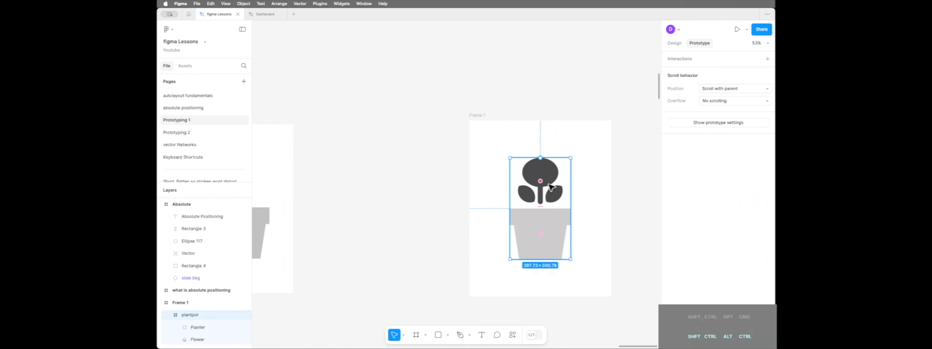
# Step: Move Frame 1 further to the left on the canvas
pyautogui.click(477, 117)
pyautogui.moveTo(477, 117); pyautogui.dragTo(384, 118)
pyautogui.moveTo(584, 150); pyautogui.dragTo(496, 155)
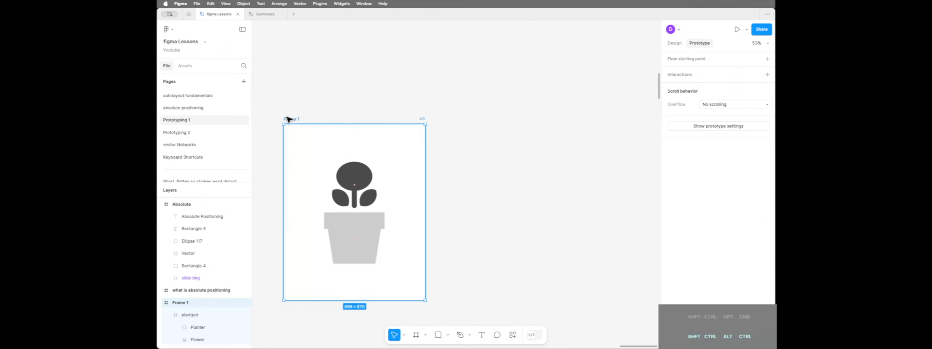
# Step: Duplicate Frame 1 to the right to create a second frame
pyautogui.moveTo(293, 123); pyautogui.dragTo(465, 121)
pyautogui.click(475, 76)
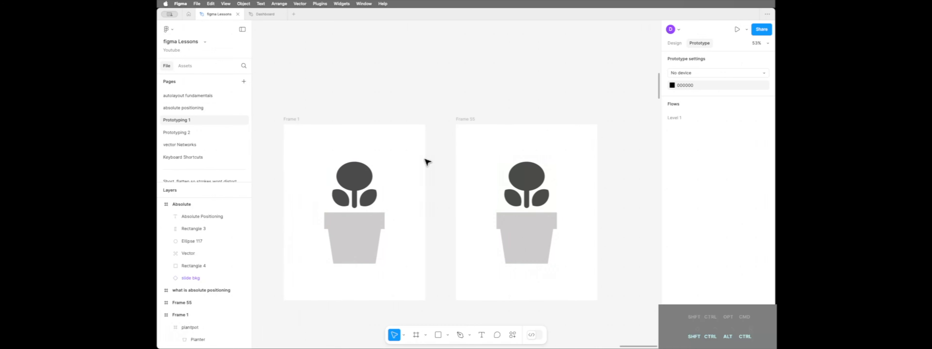
# Step: Move the flower in Frame 1 down so it hides behind the planter
pyautogui.click(361, 183)
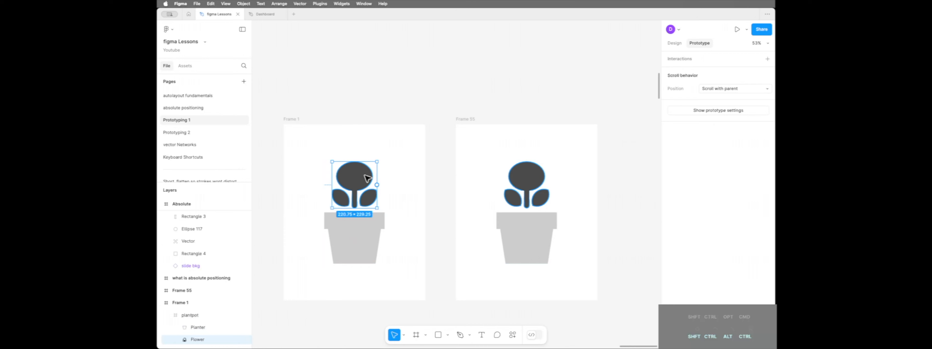
pyautogui.moveTo(364, 178); pyautogui.dragTo(367, 234)
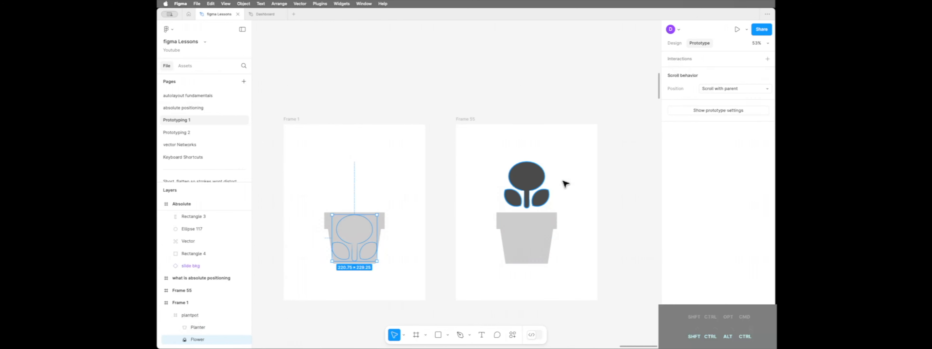
pyautogui.click(639, 190)
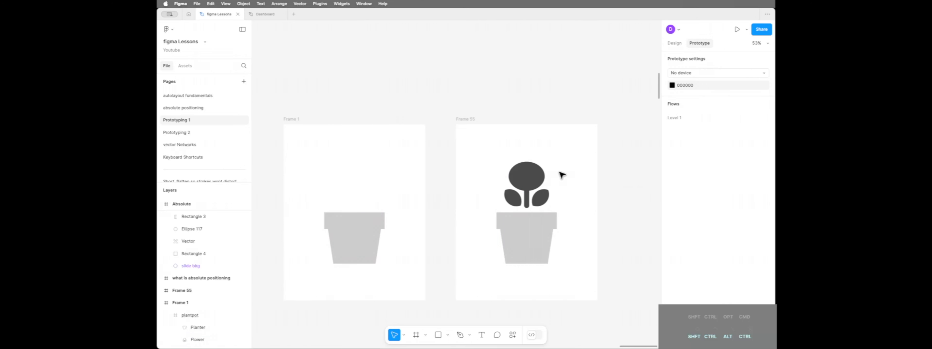
# Step: Add an On click interaction from Frame 1 that navigates to Frame 55 instantly
pyautogui.click(295, 120)
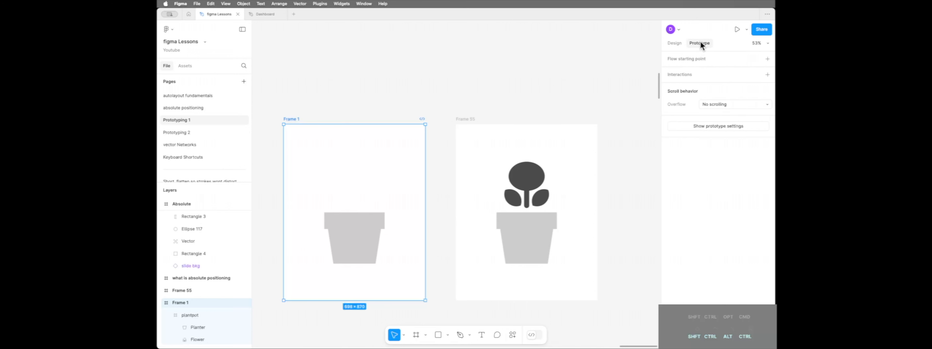
pyautogui.moveTo(427, 216)
pyautogui.moveTo(426, 213); pyautogui.dragTo(462, 210)
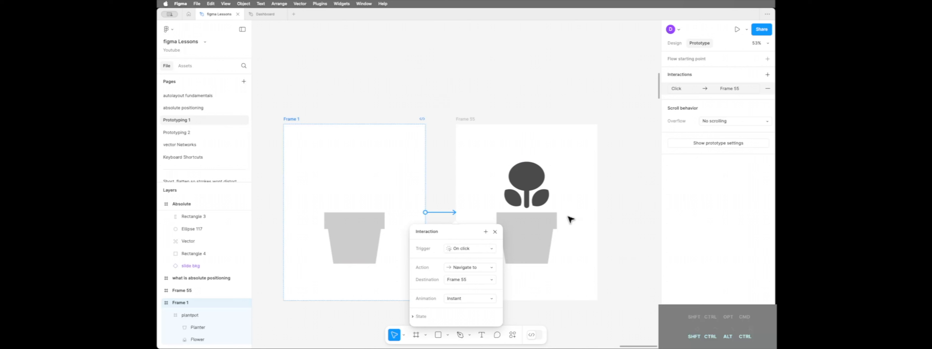
pyautogui.click(410, 100)
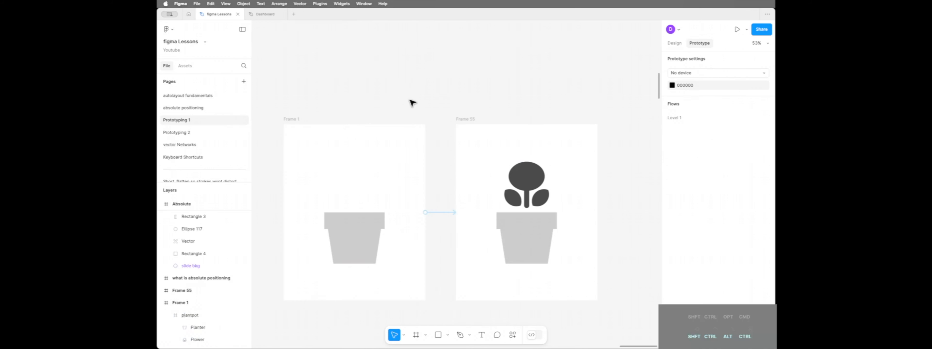
# Step: Preview Frame 1, shrink the preview window, and test clicking the pot to show the flower
pyautogui.click(291, 121)
pyautogui.hotkey('shift', 'space')
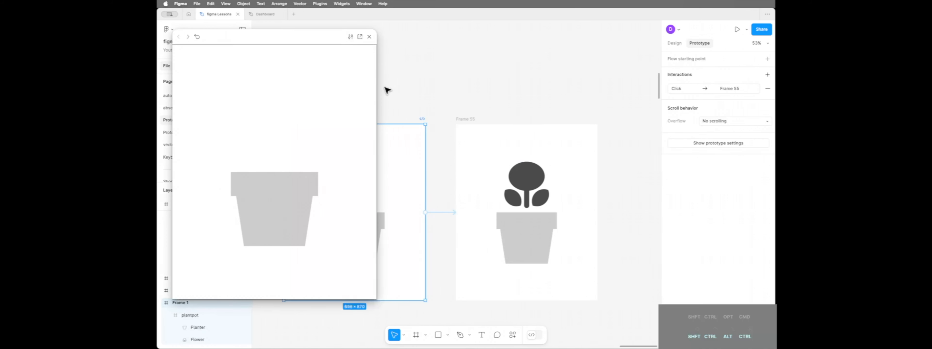
pyautogui.click(278, 188)
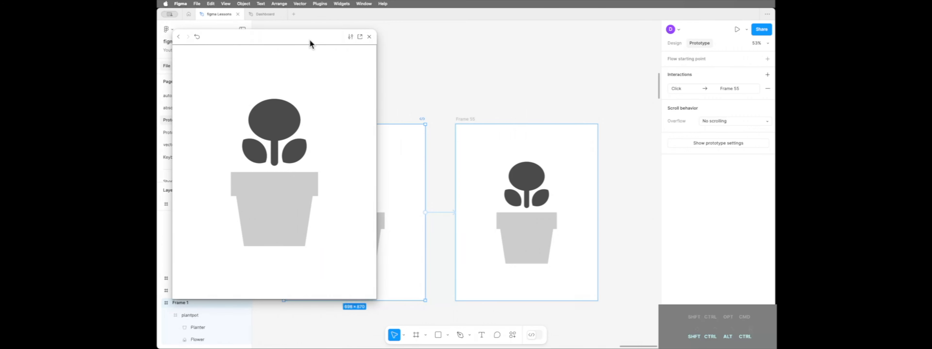
pyautogui.moveTo(311, 43); pyautogui.dragTo(306, 42)
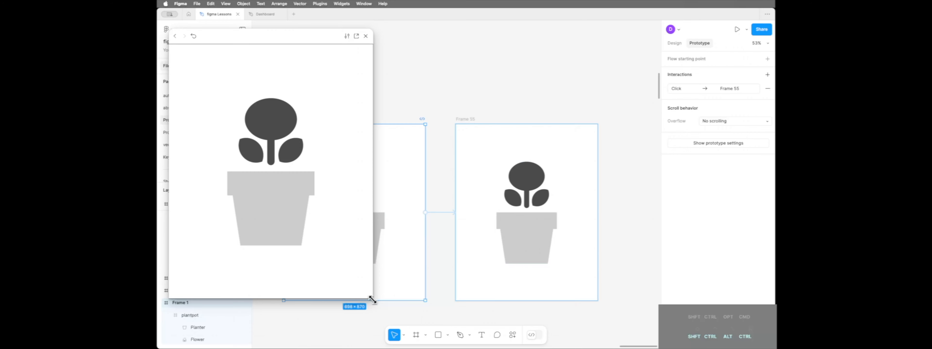
pyautogui.moveTo(372, 300); pyautogui.dragTo(310, 211)
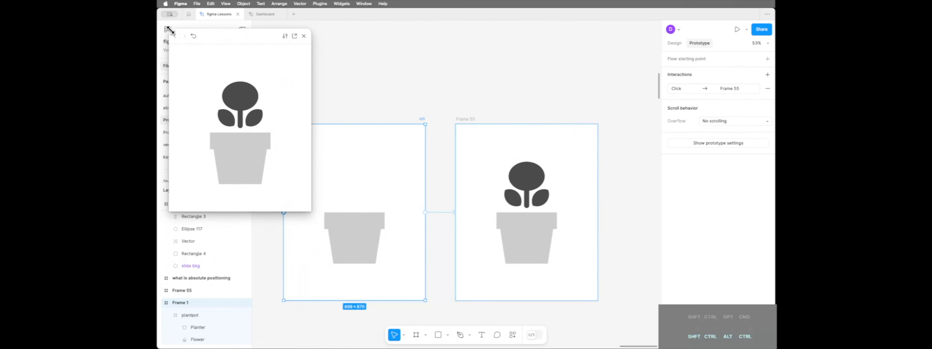
pyautogui.click(192, 37)
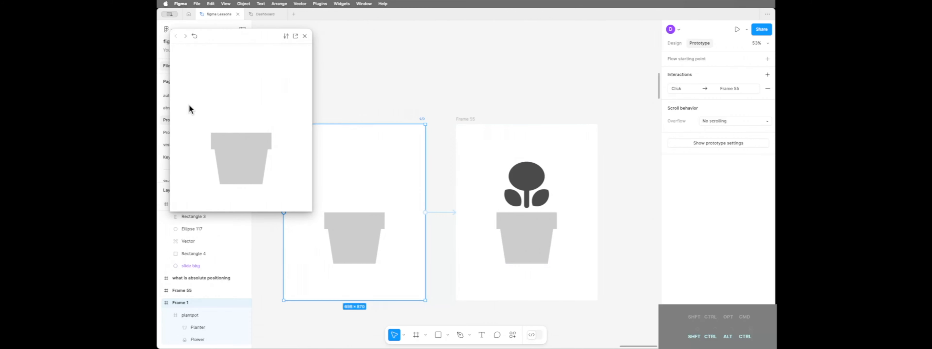
pyautogui.click(251, 158)
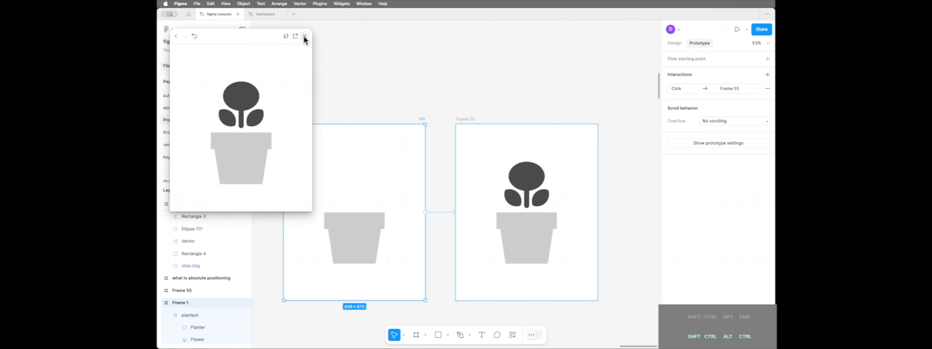
pyautogui.click(194, 35)
pyautogui.click(240, 157)
pyautogui.press('Escape')
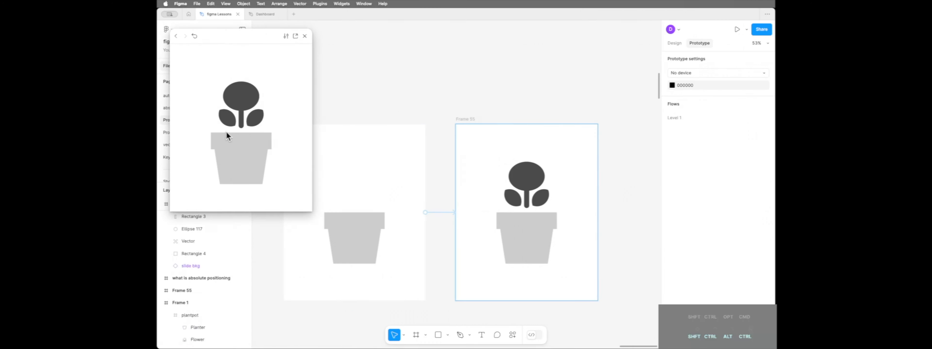
# Step: Add an On click interaction from Frame 55 navigating back to Frame 1
pyautogui.click(497, 173)
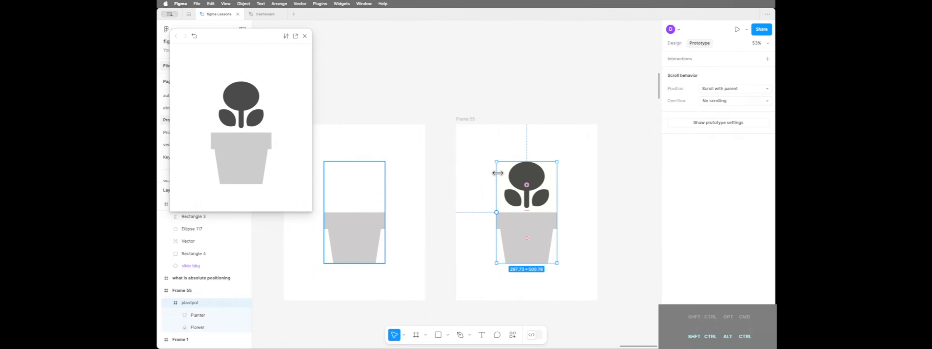
pyautogui.click(478, 152)
pyautogui.click(472, 119)
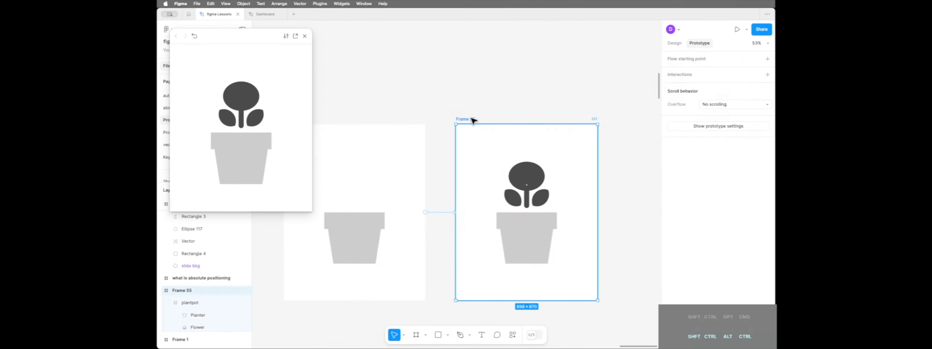
pyautogui.moveTo(456, 218); pyautogui.dragTo(419, 224)
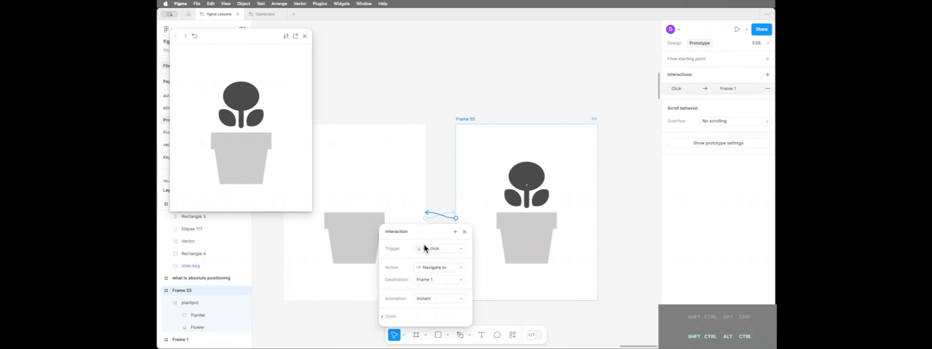
# Step: Click the pot repeatedly in the preview to test the flower toggling on and off
pyautogui.click(231, 154)
pyautogui.click(246, 151)
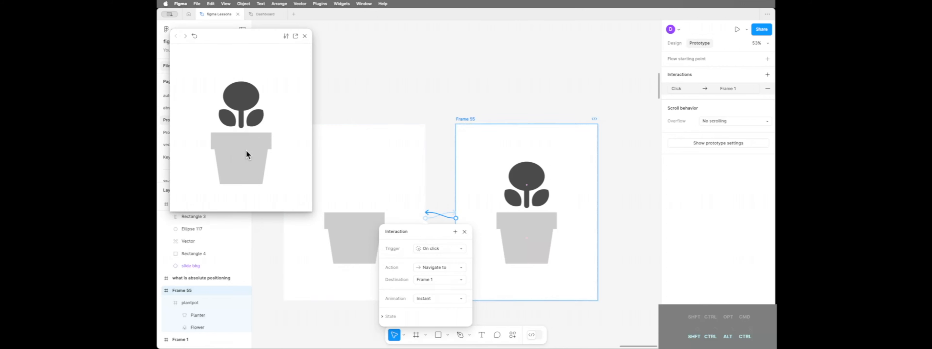
pyautogui.click(246, 151)
pyautogui.click(246, 150)
pyautogui.click(246, 151)
pyautogui.click(246, 150)
pyautogui.click(246, 150)
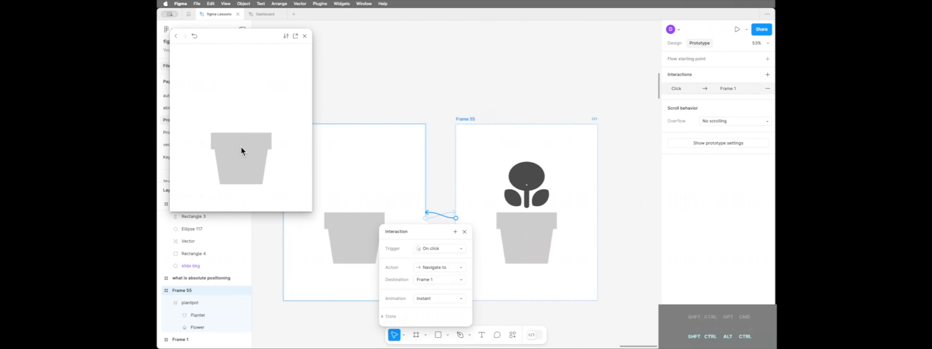
# Step: Change the planter fill in Frame 55 to the pink colour DC8787
pyautogui.doubleClick(550, 238)
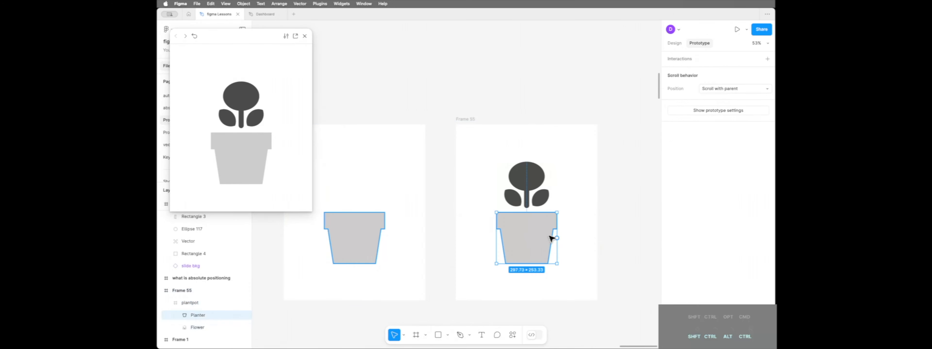
pyautogui.click(674, 43)
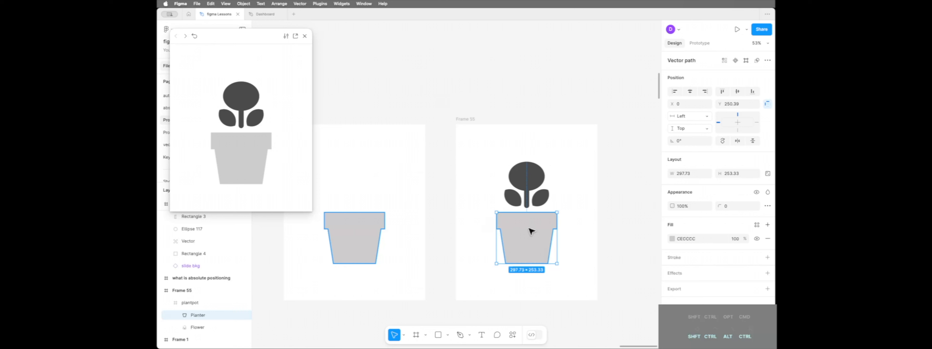
pyautogui.click(672, 238)
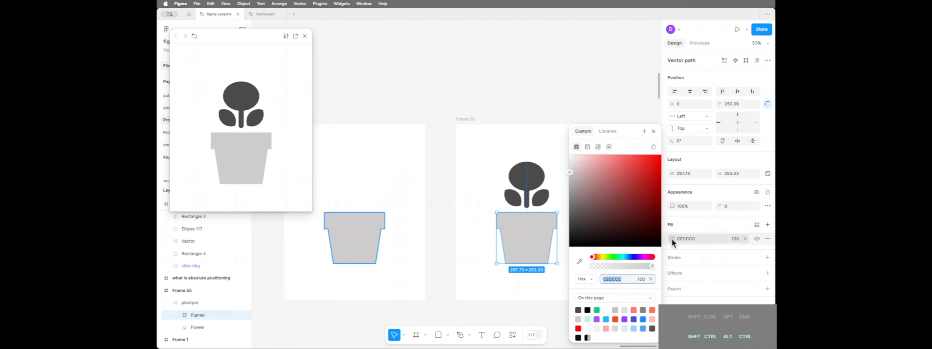
pyautogui.moveTo(603, 175); pyautogui.dragTo(604, 167)
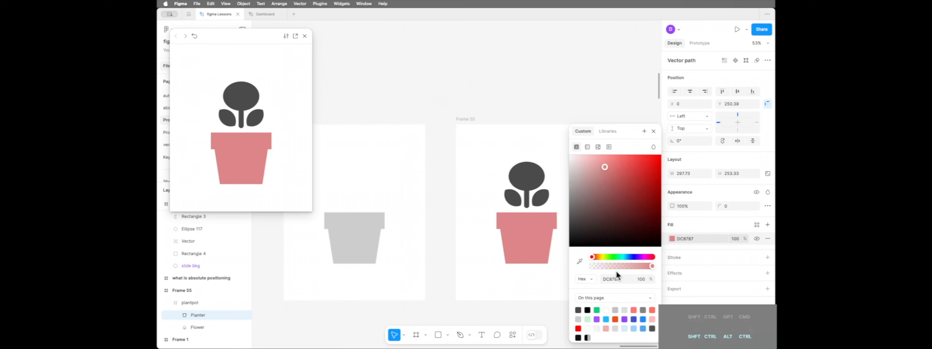
# Step: Test the pink planter toggle in the preview, then select the flower in Frame 55
pyautogui.click(259, 153)
pyautogui.click(259, 153)
pyautogui.click(259, 153)
pyautogui.click(259, 153)
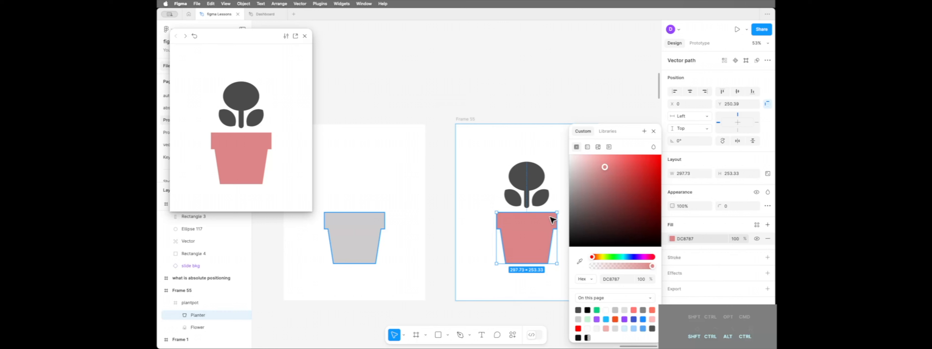
pyautogui.click(543, 204)
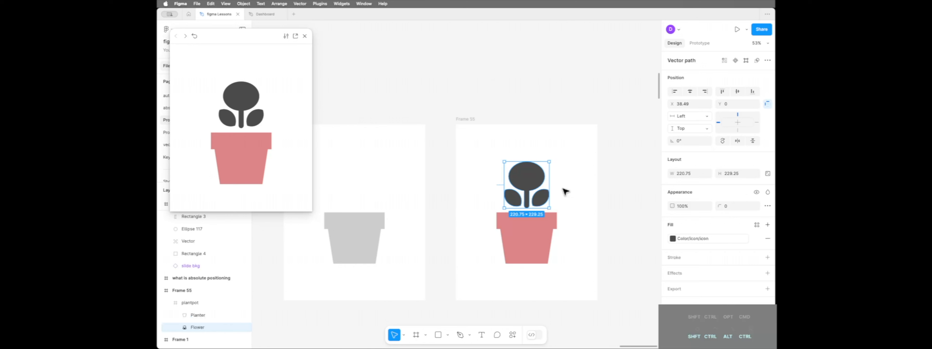
# Step: Enter the flower's vector editing and fill its right leaf with green 0ACF83 using the paint bucket
pyautogui.doubleClick(554, 196)
pyautogui.scroll(5, 543, 199)
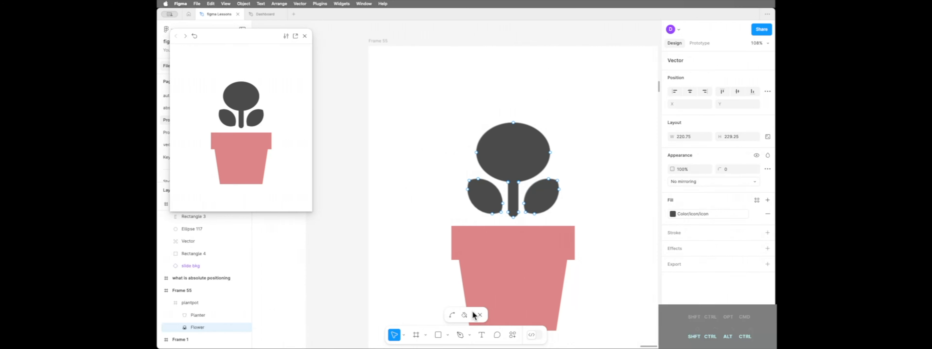
pyautogui.click(464, 316)
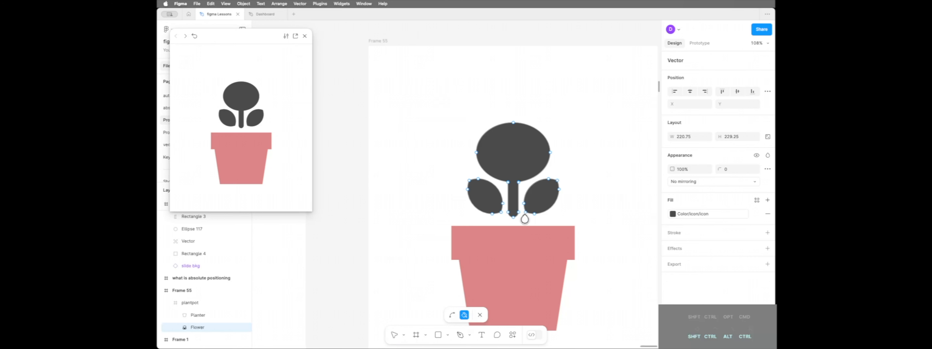
pyautogui.click(542, 199)
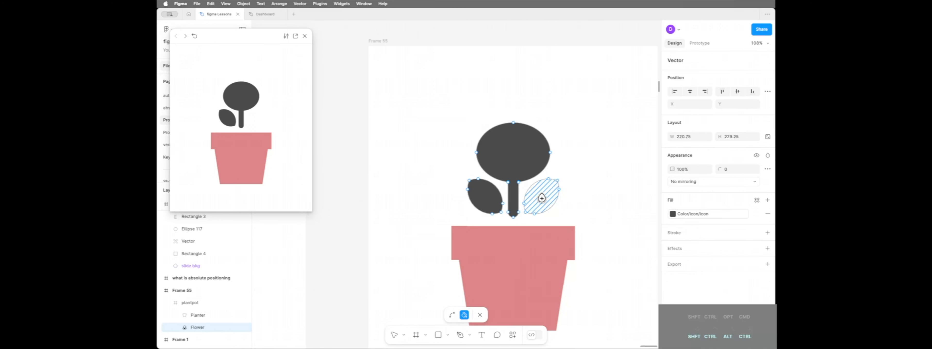
pyautogui.click(541, 199)
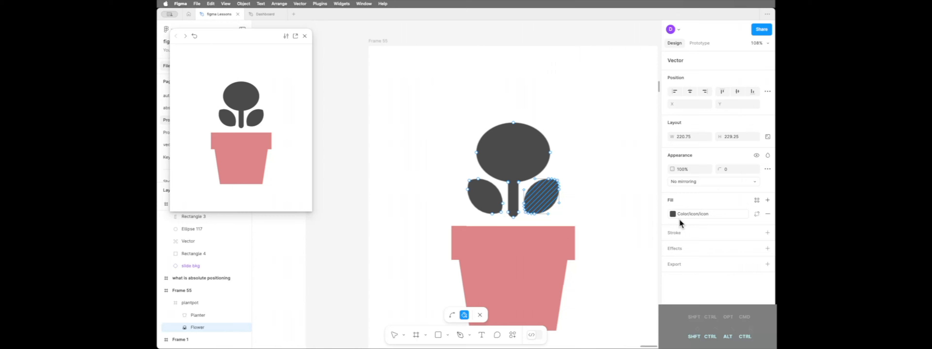
pyautogui.click(674, 214)
pyautogui.click(582, 188)
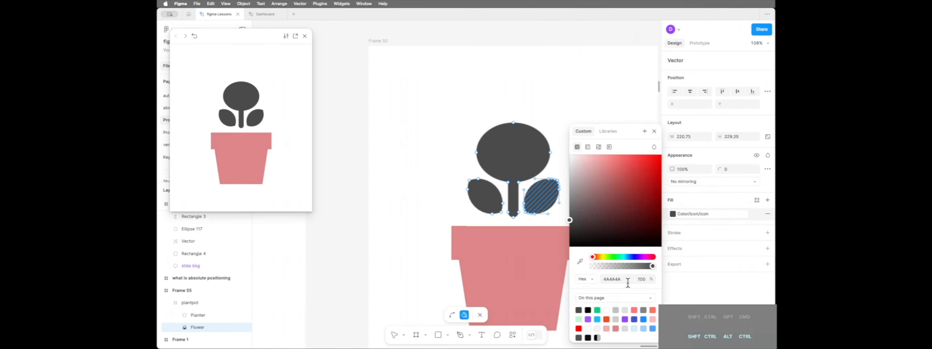
pyautogui.click(597, 310)
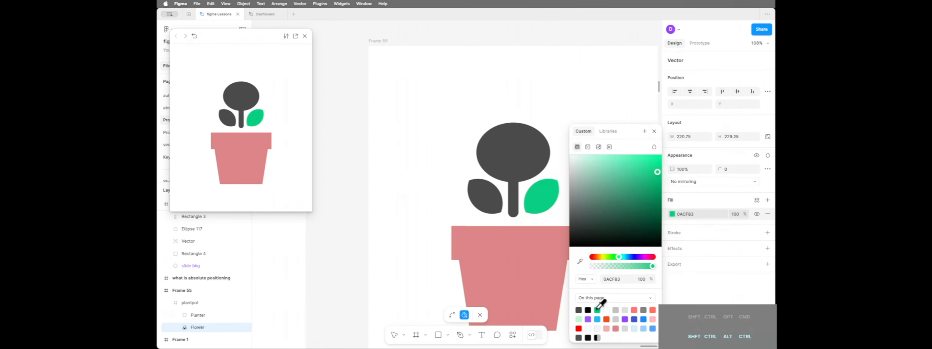
# Step: Fill the flower's left leaf with the same green 0ACF83 and exit vector editing
pyautogui.click(484, 199)
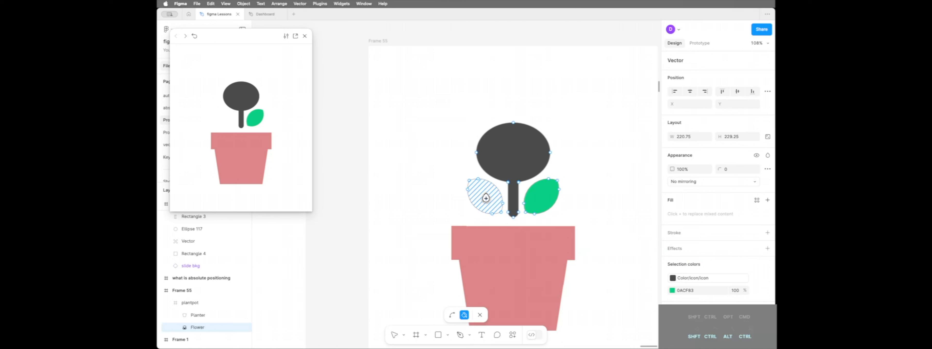
pyautogui.click(486, 198)
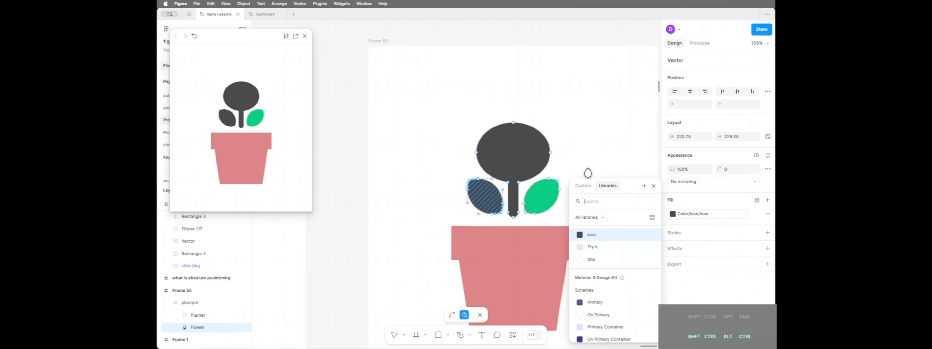
pyautogui.click(583, 187)
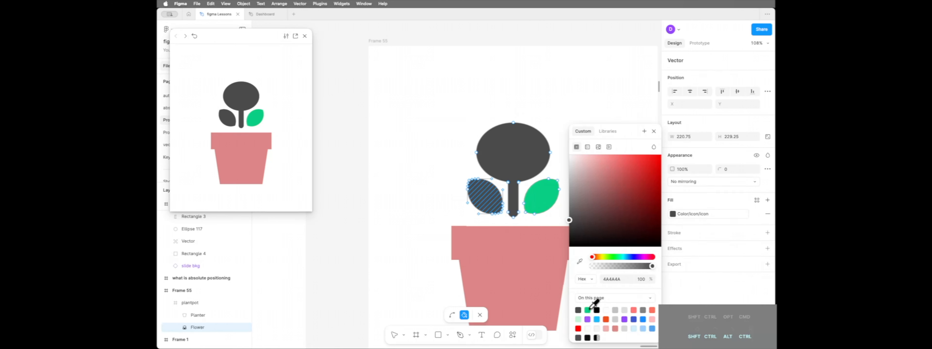
pyautogui.click(587, 310)
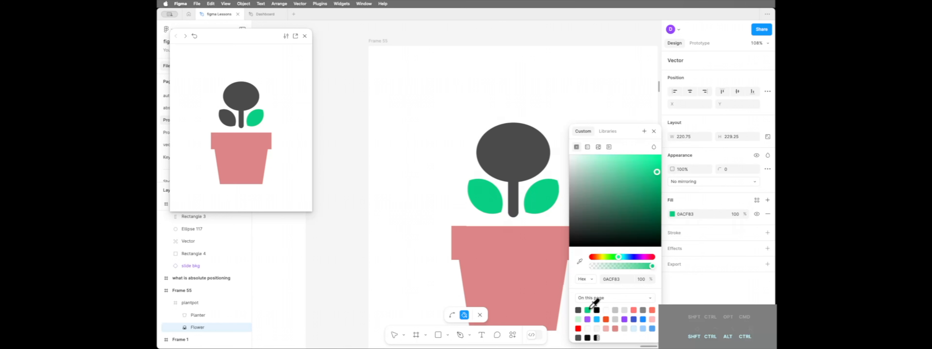
pyautogui.click(653, 131)
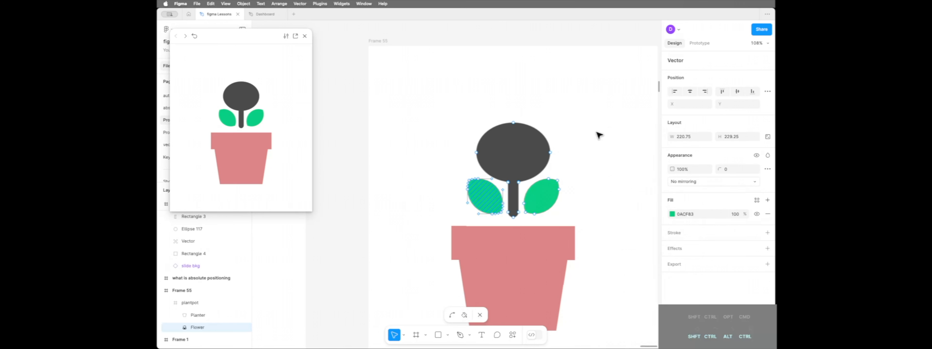
pyautogui.press('Escape')
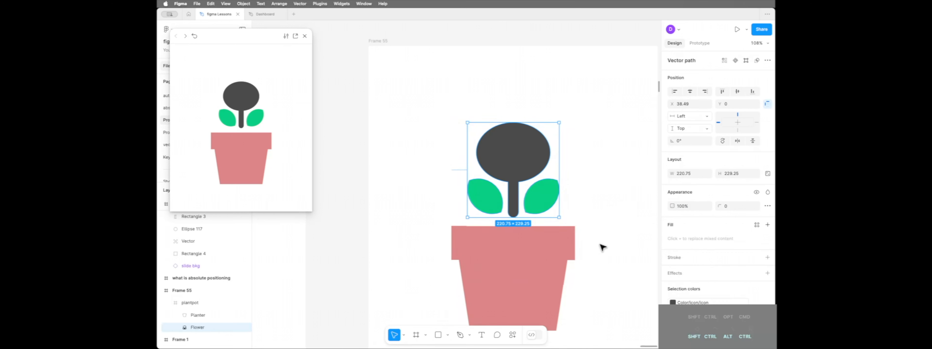
# Step: Examine the flower layer inside Frame 1's plant pot on the canvas and in the layers list
pyautogui.click(246, 156)
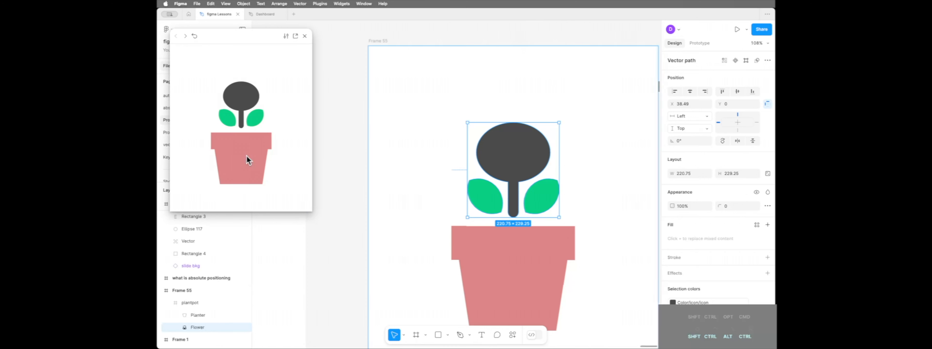
pyautogui.scroll(-5, 434, 160)
pyautogui.moveTo(379, 190); pyautogui.dragTo(482, 190)
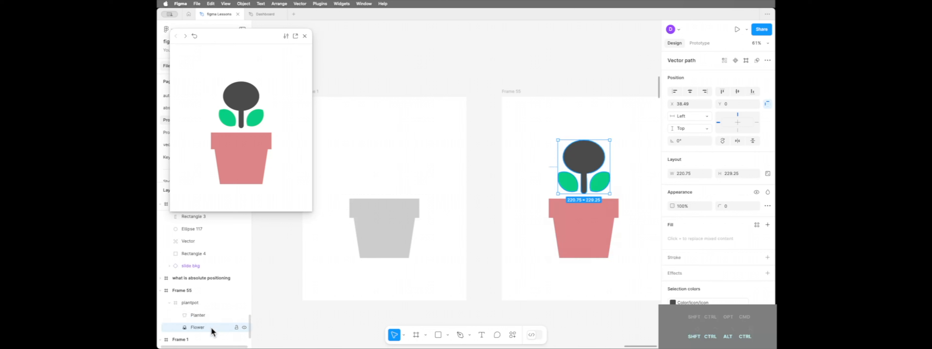
pyautogui.scroll(-2, 211, 328)
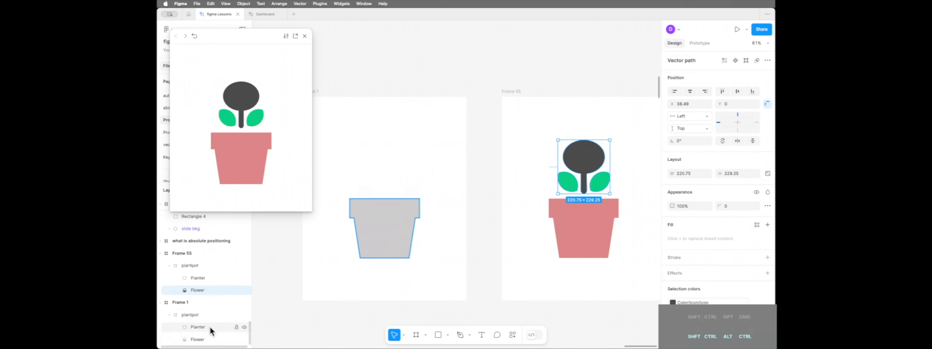
pyautogui.click(379, 241)
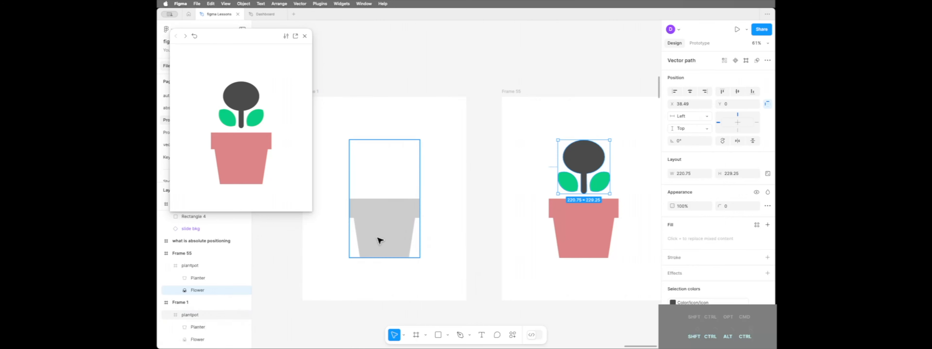
pyautogui.click(203, 340)
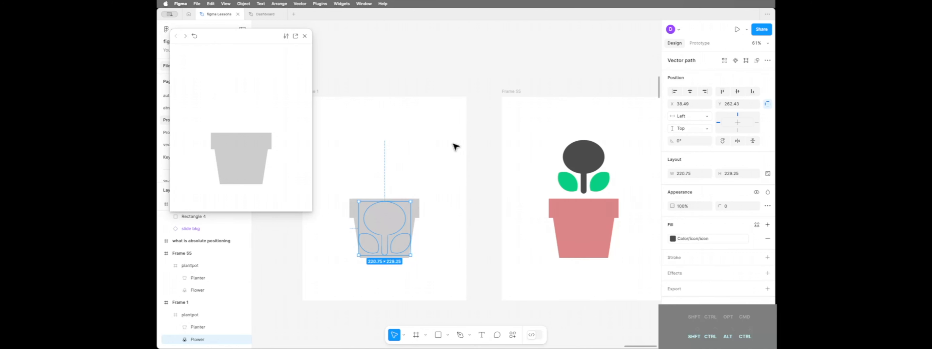
# Step: Open Frame 1's prototype interaction to Frame 55 and set its animation to Smart animate
pyautogui.click(319, 88)
pyautogui.click(318, 94)
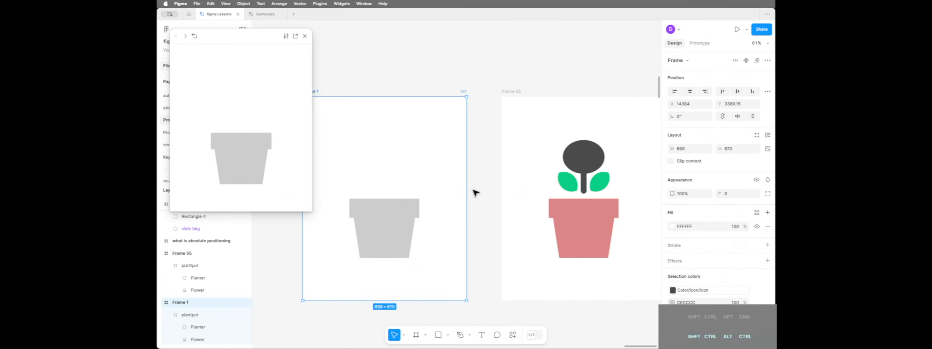
pyautogui.click(472, 177)
pyautogui.click(700, 42)
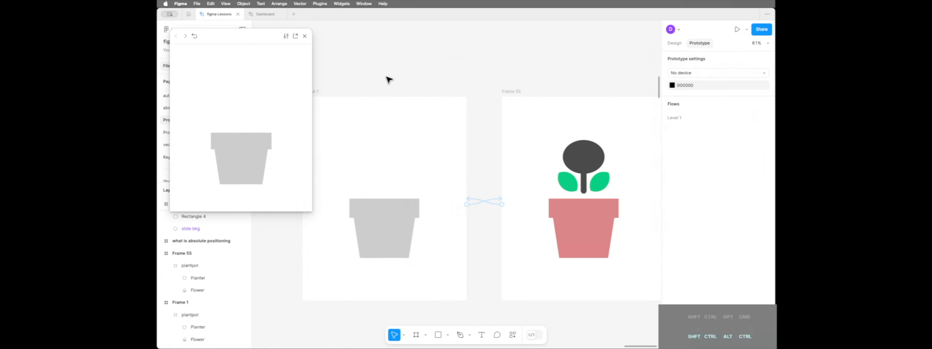
pyautogui.click(493, 202)
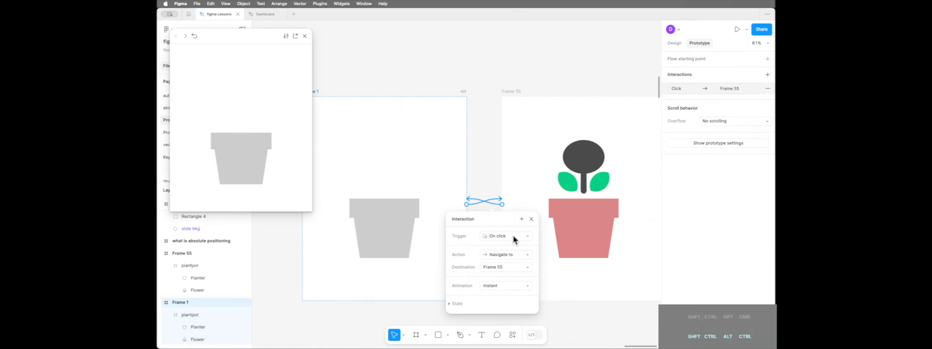
pyautogui.click(511, 285)
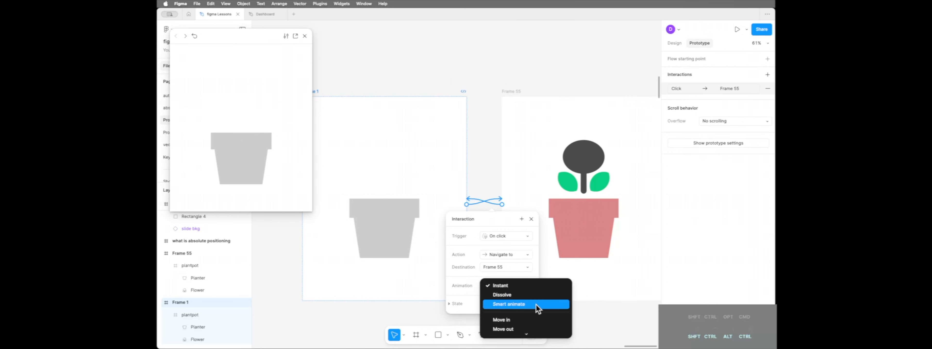
pyautogui.click(537, 309)
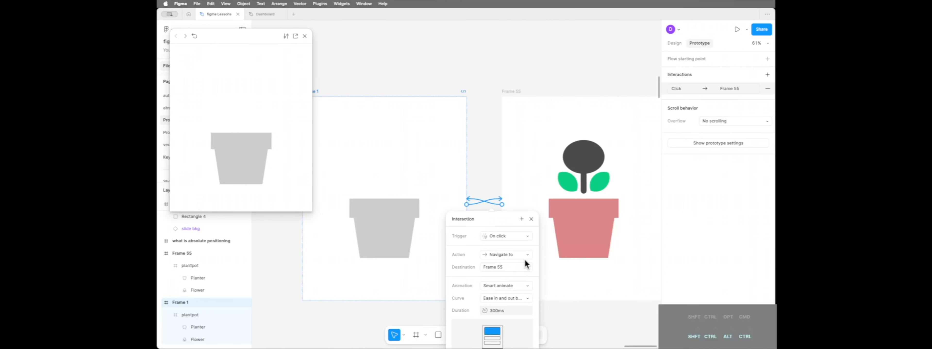
# Step: Click the pot in the preview to test the smart-animated transition to the flower
pyautogui.click(291, 170)
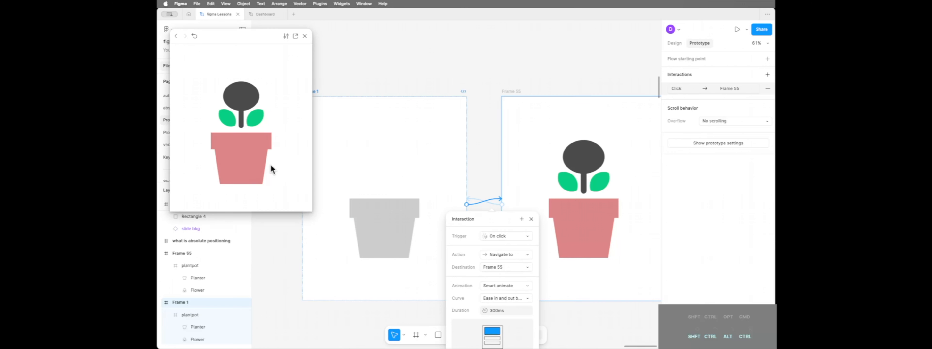
pyautogui.click(262, 165)
pyautogui.click(261, 165)
pyautogui.click(261, 165)
pyautogui.click(261, 167)
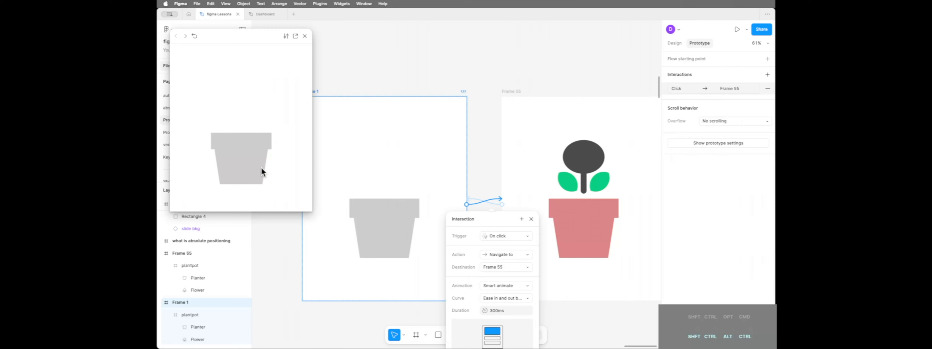
# Step: Set the animation of Frame 55's interaction back to Frame 1 to Smart animate
pyautogui.click(491, 204)
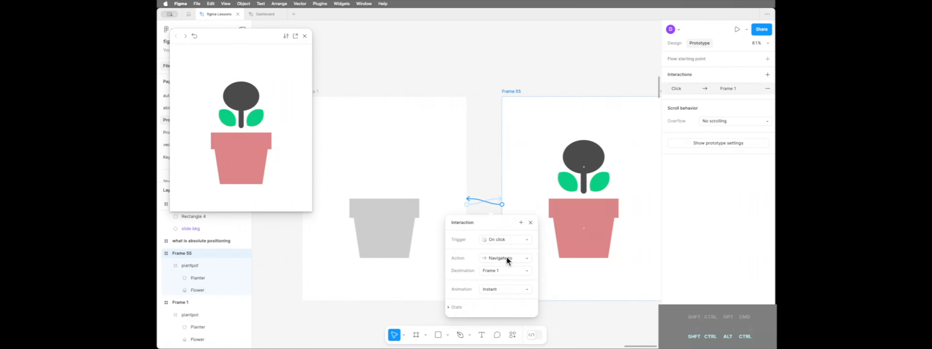
pyautogui.click(504, 285)
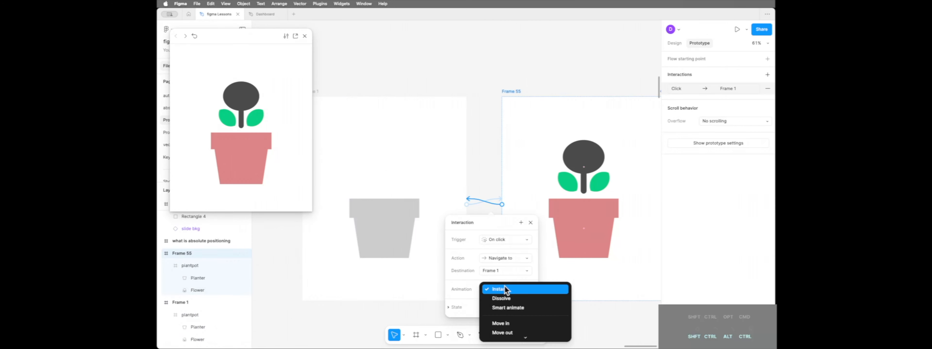
pyautogui.click(508, 306)
# Step: Click the pot repeatedly in the preview to test the animated toggle in both directions
pyautogui.click(238, 153)
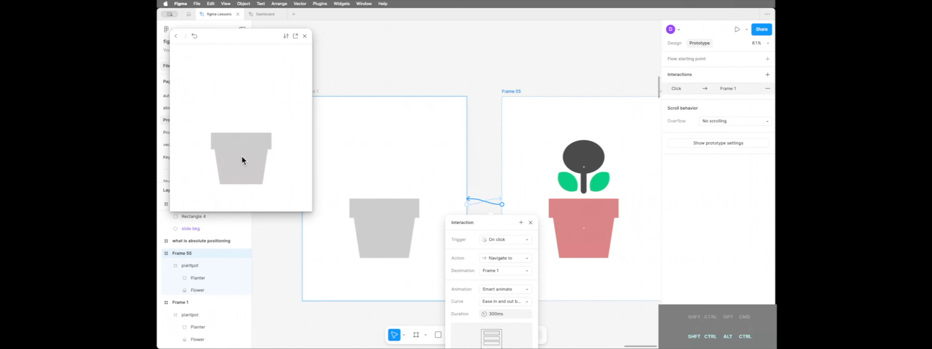
pyautogui.click(243, 157)
pyautogui.click(244, 157)
pyautogui.click(244, 157)
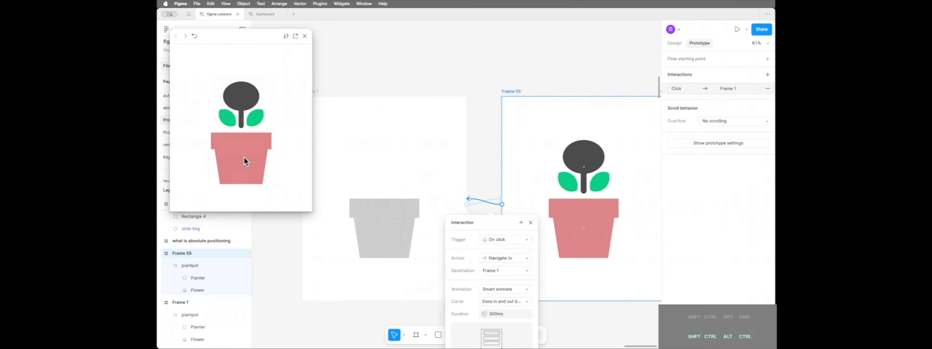
pyautogui.click(244, 158)
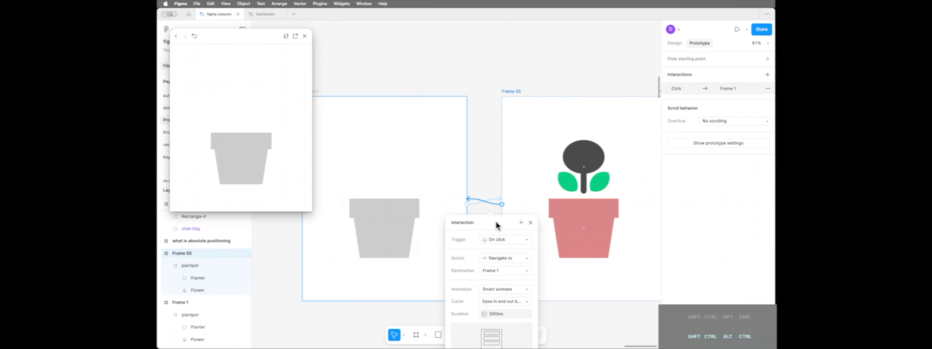
# Step: Change the curve of Frame 55's interaction to Linear
pyautogui.click(521, 302)
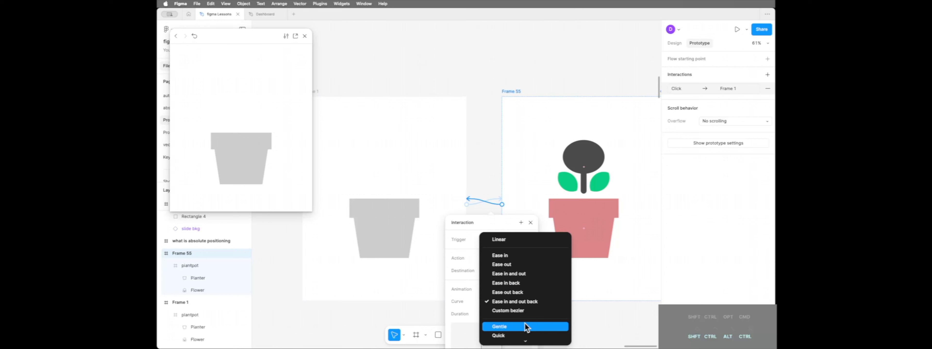
pyautogui.click(467, 298)
pyautogui.click(518, 302)
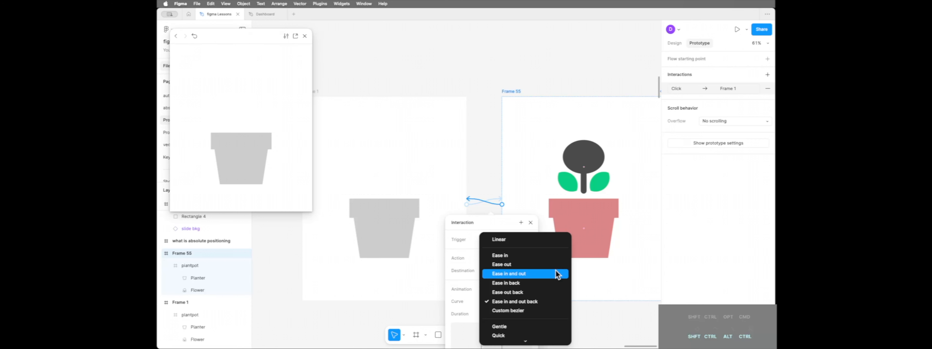
pyautogui.click(540, 240)
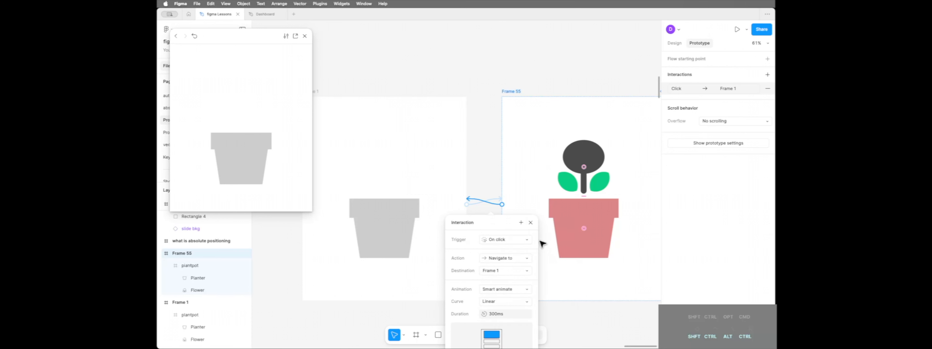
# Step: Test the linear transition by clicking the pot in the preview
pyautogui.click(496, 204)
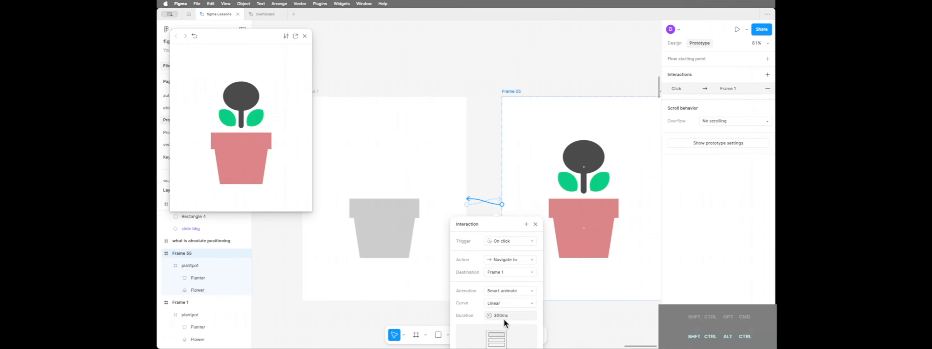
pyautogui.click(273, 155)
pyautogui.click(249, 156)
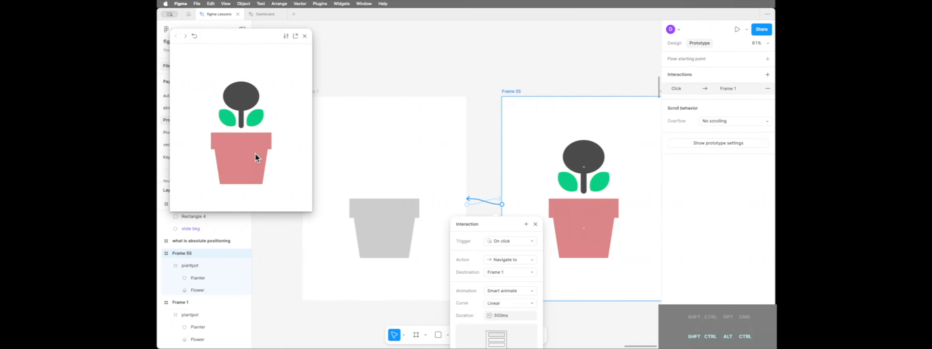
pyautogui.click(254, 154)
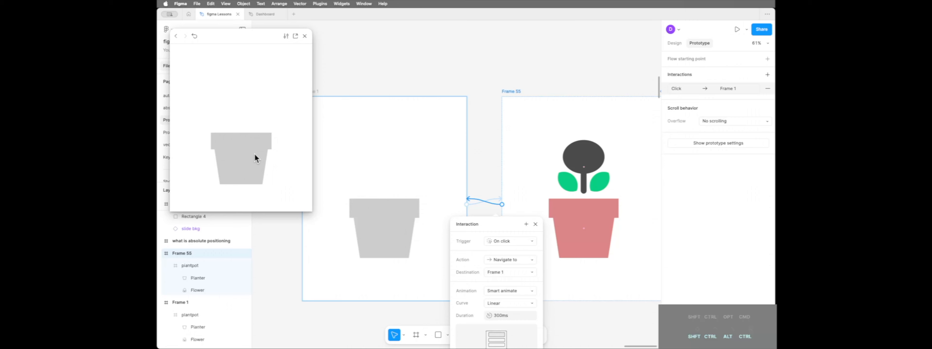
# Step: Change the curve of Frame 55's interaction to Ease in back
pyautogui.click(254, 154)
pyautogui.click(254, 154)
pyautogui.click(510, 305)
pyautogui.scroll(-5, 531, 322)
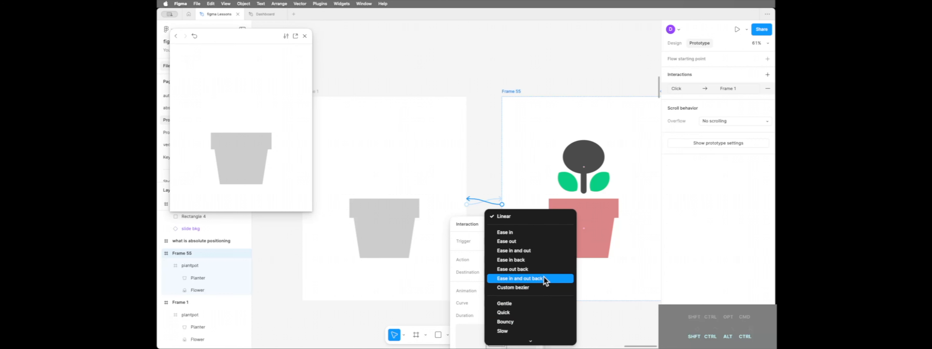
pyautogui.click(544, 263)
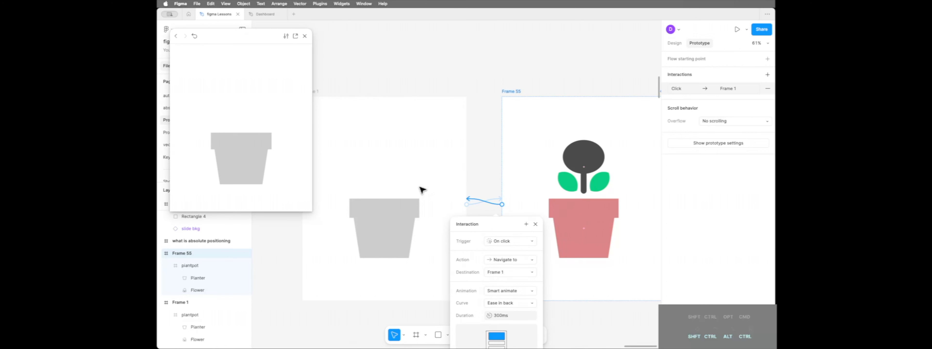
# Step: Test the Ease in back transition by clicking the pot in the preview several times
pyautogui.click(263, 166)
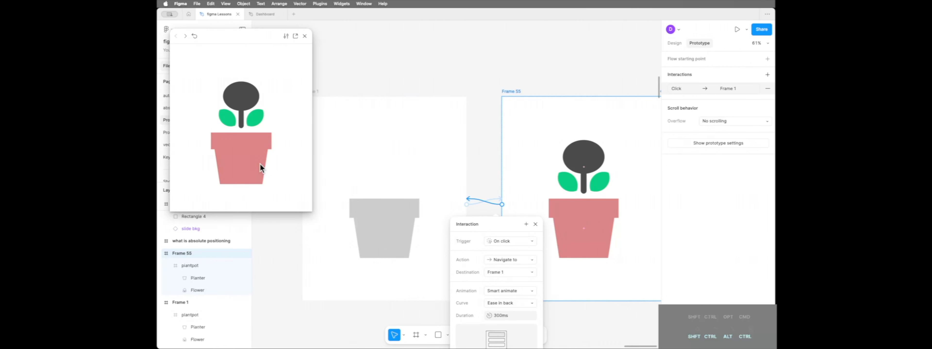
pyautogui.click(259, 164)
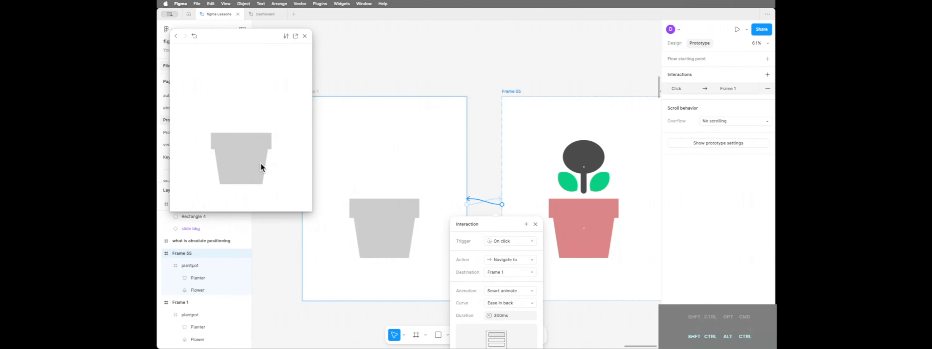
pyautogui.click(261, 163)
pyautogui.click(260, 163)
pyautogui.click(488, 137)
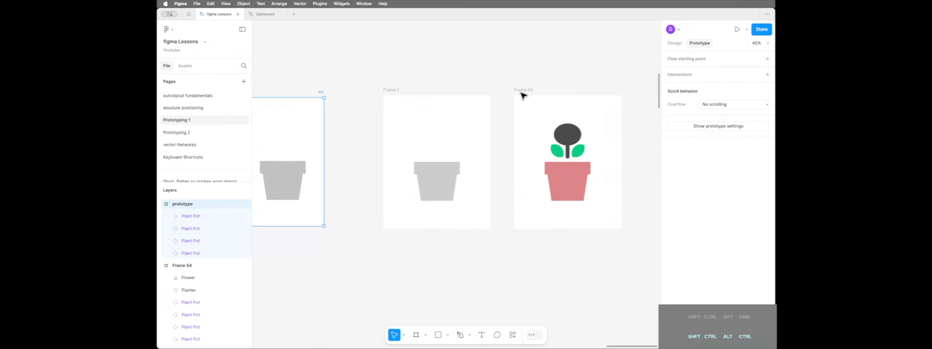
# Step: Move Frame 55 further right on the canvas to make room between the frames
pyautogui.moveTo(583, 56); pyautogui.dragTo(507, 72)
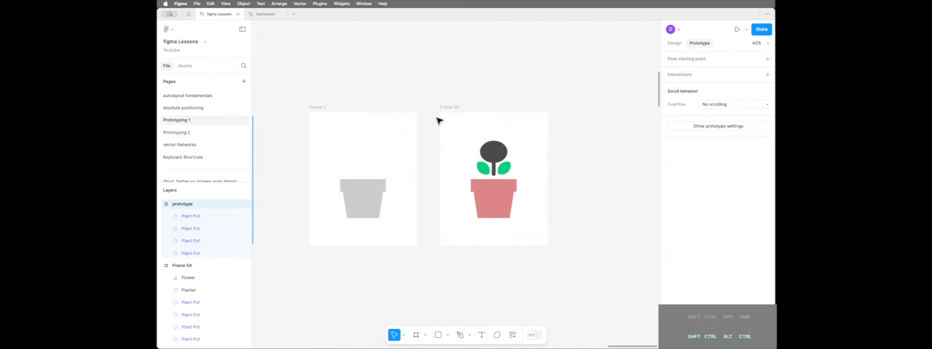
pyautogui.click(453, 108)
pyautogui.moveTo(453, 109); pyautogui.dragTo(600, 108)
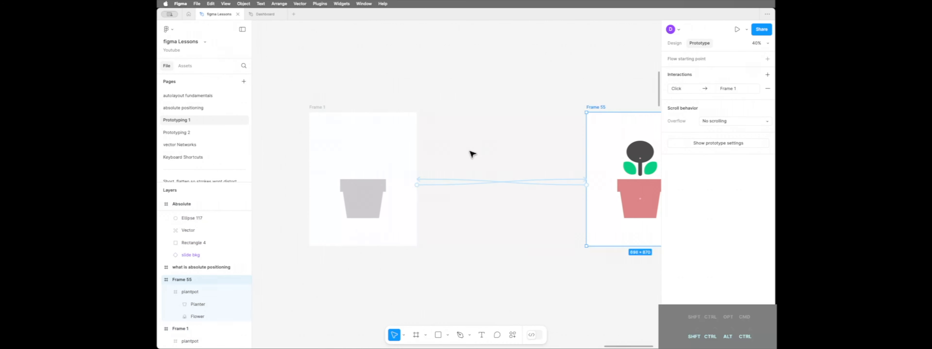
pyautogui.moveTo(463, 137); pyautogui.dragTo(557, 223)
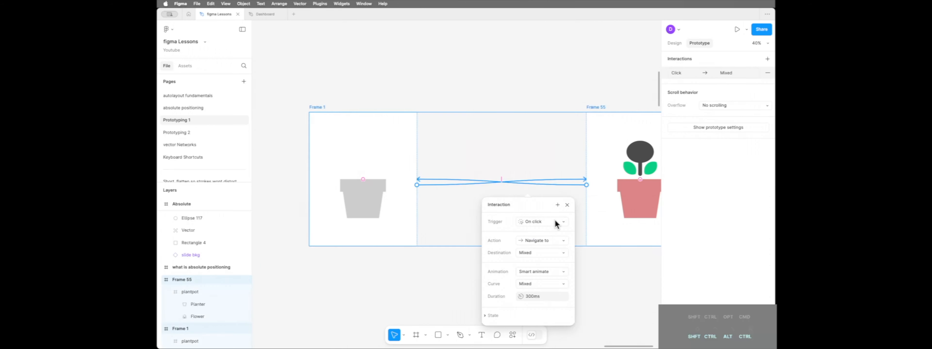
pyautogui.press('Escape')
pyautogui.click(529, 77)
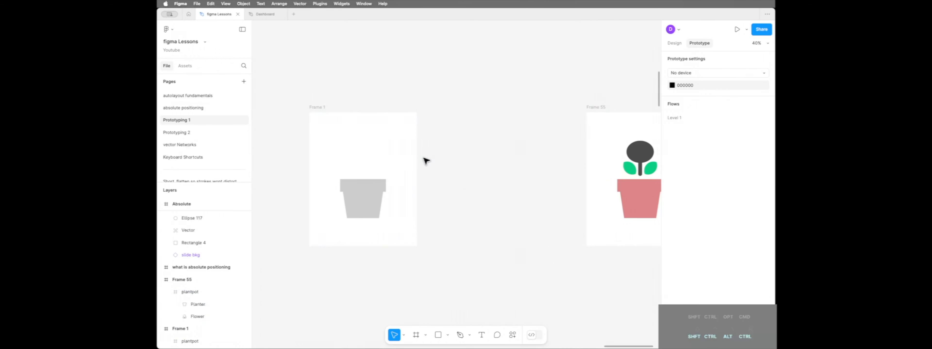
# Step: Duplicate Frame 55 into the gap between Frame 1 and Frame 55, creating a middle frame
pyautogui.moveTo(557, 57); pyautogui.dragTo(477, 75)
pyautogui.click(516, 127)
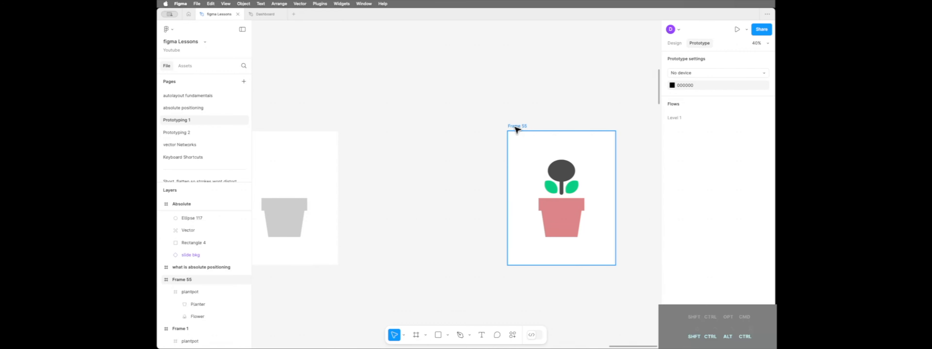
pyautogui.moveTo(516, 127); pyautogui.dragTo(374, 127)
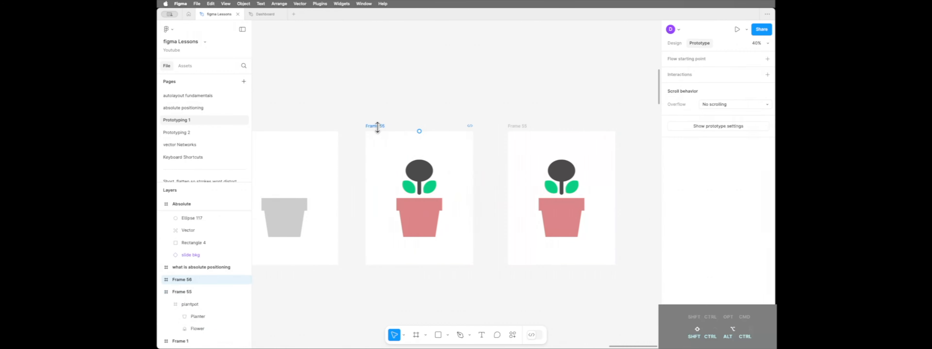
# Step: Lower the flower in the middle frame (Frame 58) so it sits partly hidden inside the pot
pyautogui.click(395, 88)
pyautogui.moveTo(395, 88); pyautogui.dragTo(485, 81)
pyautogui.doubleClick(517, 168)
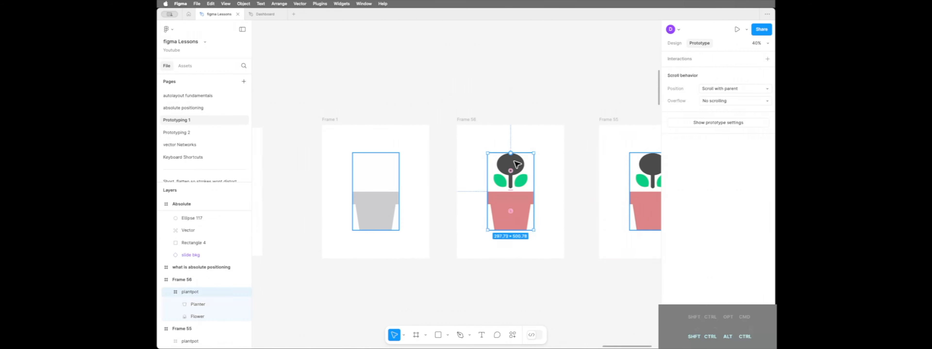
pyautogui.moveTo(517, 167); pyautogui.dragTo(517, 181)
pyautogui.click(572, 295)
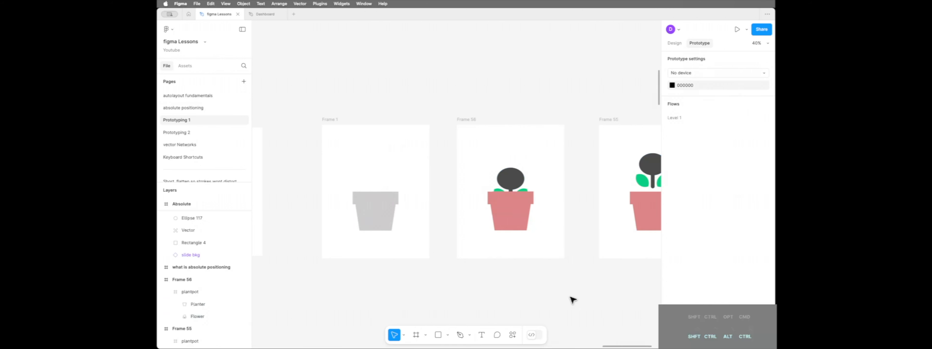
# Step: Connect Frame 1's planter to Frame 58 with a While hovering trigger
pyautogui.hscroll(2, 572, 295)
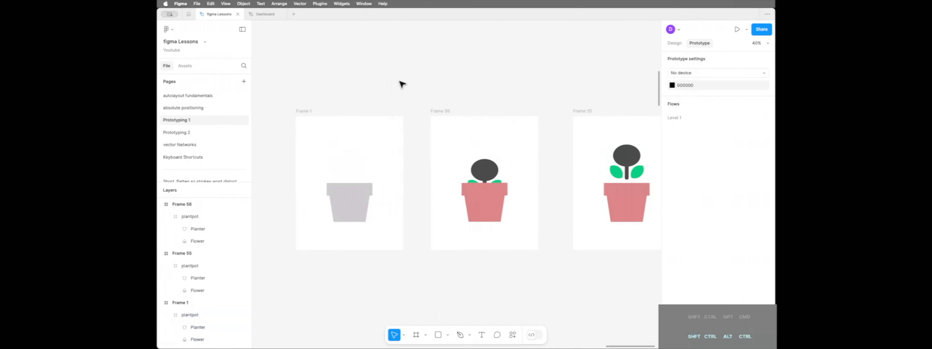
pyautogui.doubleClick(356, 207)
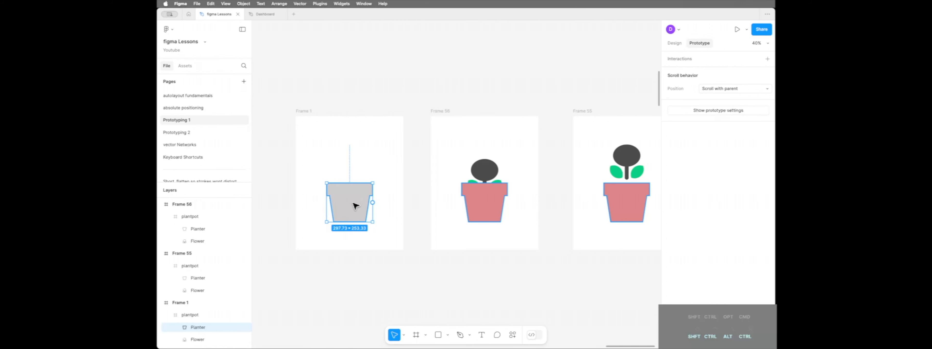
pyautogui.moveTo(373, 203); pyautogui.dragTo(455, 200)
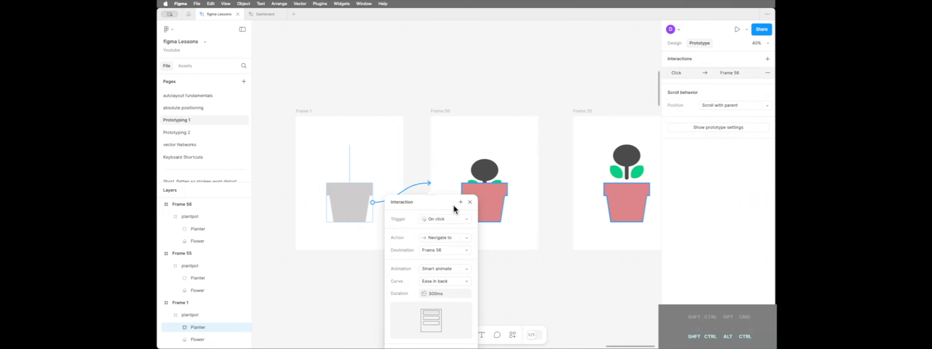
pyautogui.click(455, 219)
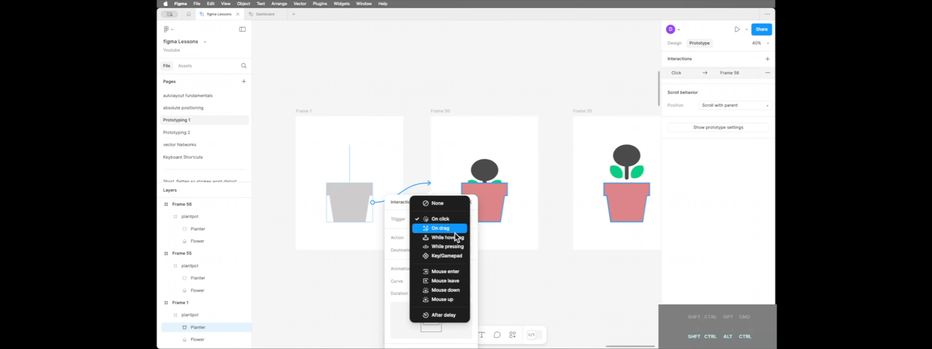
pyautogui.click(447, 237)
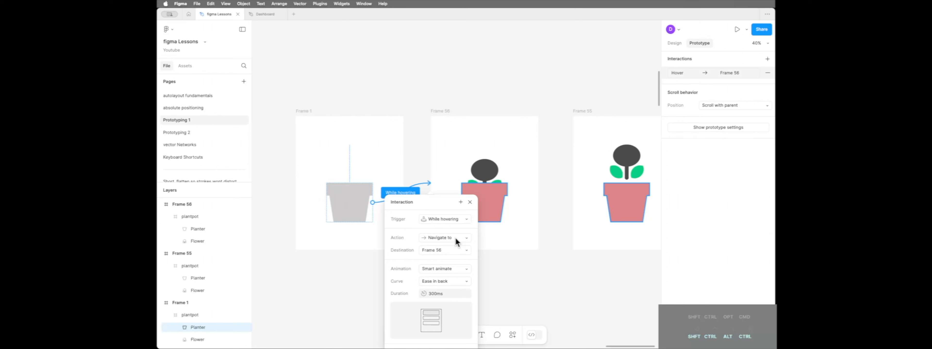
# Step: Set the curve of the hover interaction to Ease in and out back
pyautogui.click(455, 280)
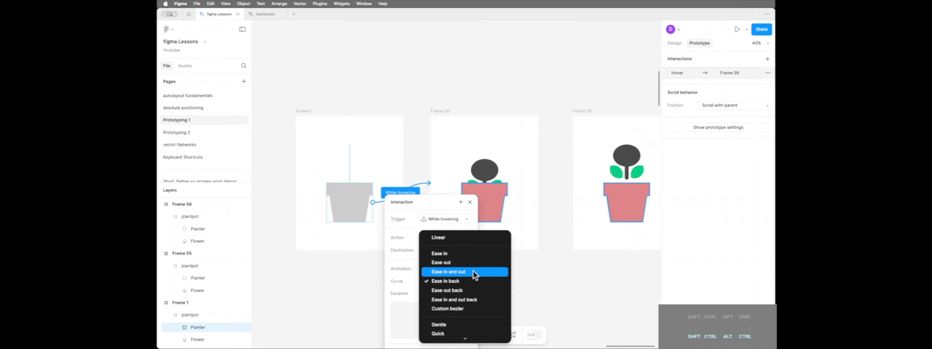
pyautogui.click(478, 301)
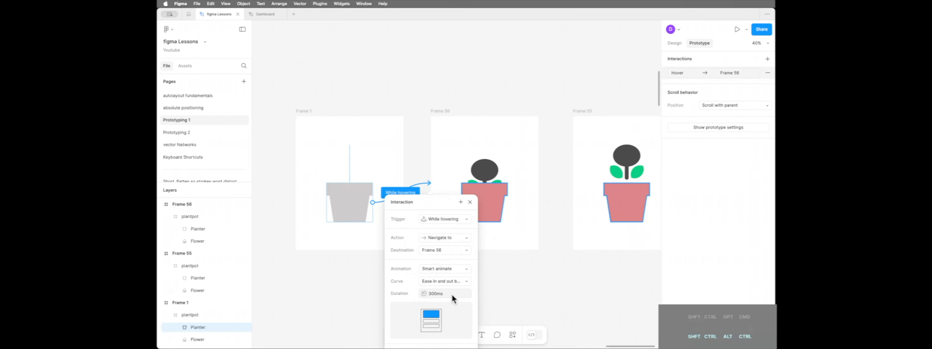
pyautogui.click(373, 138)
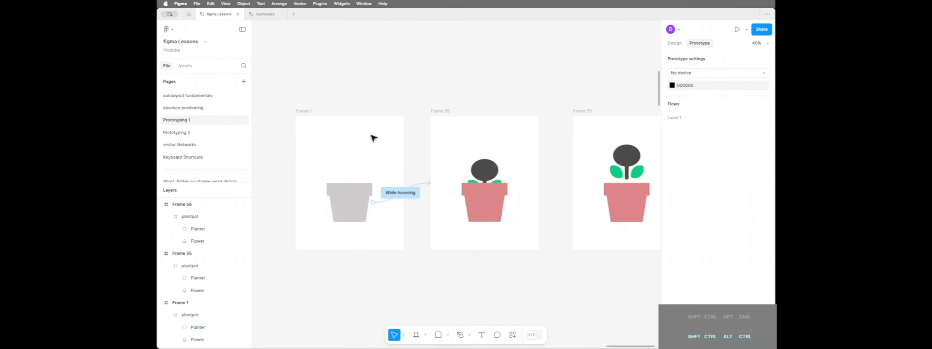
# Step: Select Frame 1 and open the prototype preview
pyautogui.click(307, 118)
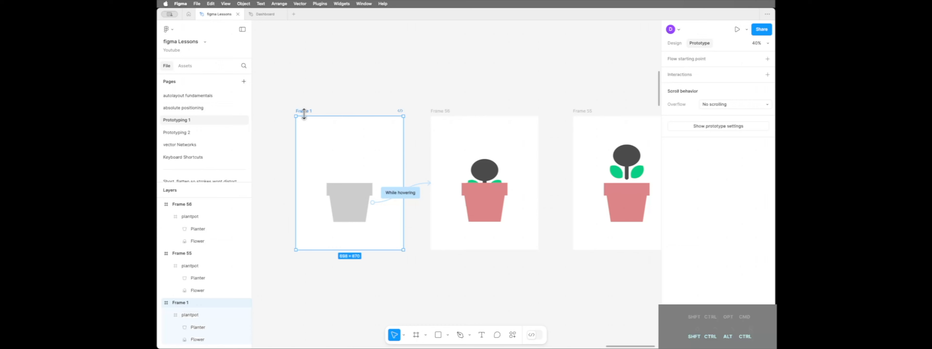
pyautogui.hotkey('shift', 'space')
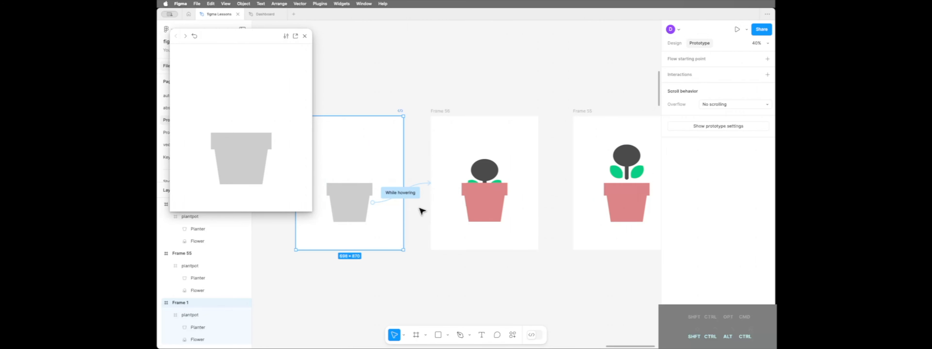
# Step: Connect Frame 58's planter to Frame 55 with an on-click interaction
pyautogui.hscroll(3, 421, 209)
pyautogui.scroll(3, 422, 210)
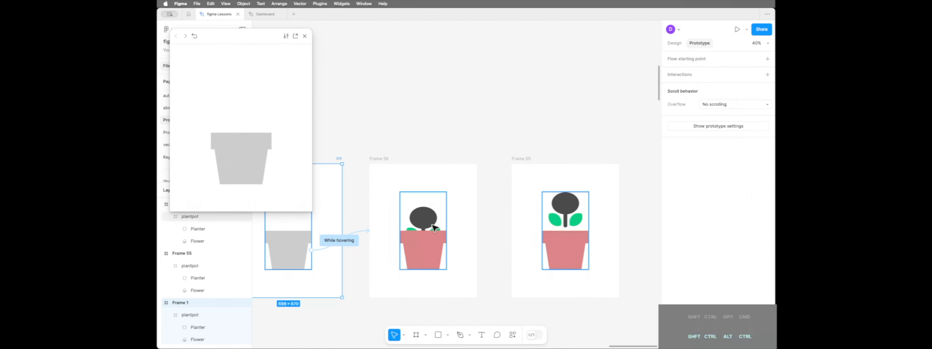
pyautogui.click(424, 254)
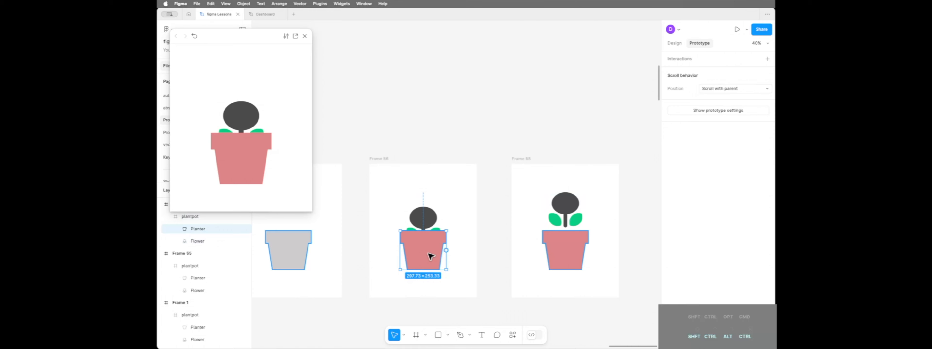
pyautogui.moveTo(446, 251); pyautogui.dragTo(566, 245)
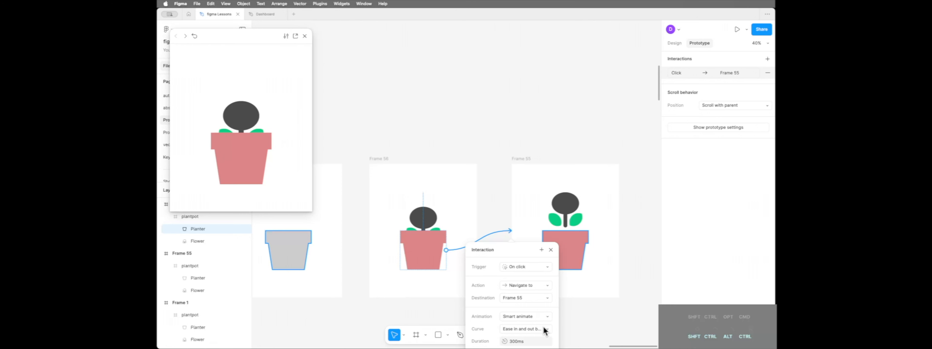
pyautogui.click(596, 320)
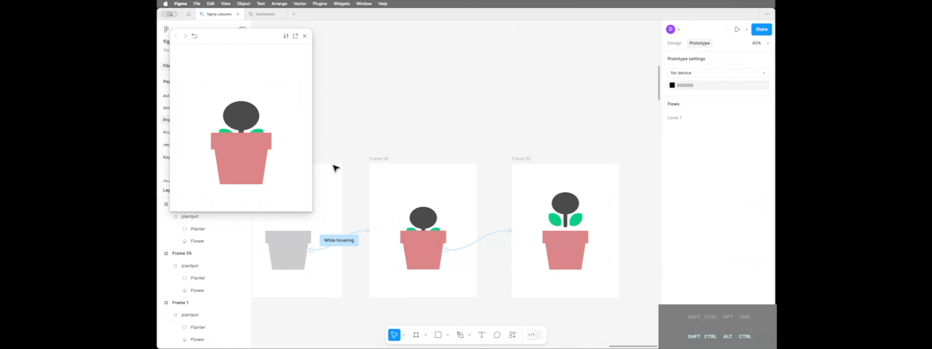
# Step: Select Frame 1 and hover over the pot in the preview to test the hover transition
pyautogui.moveTo(335, 169); pyautogui.dragTo(471, 105)
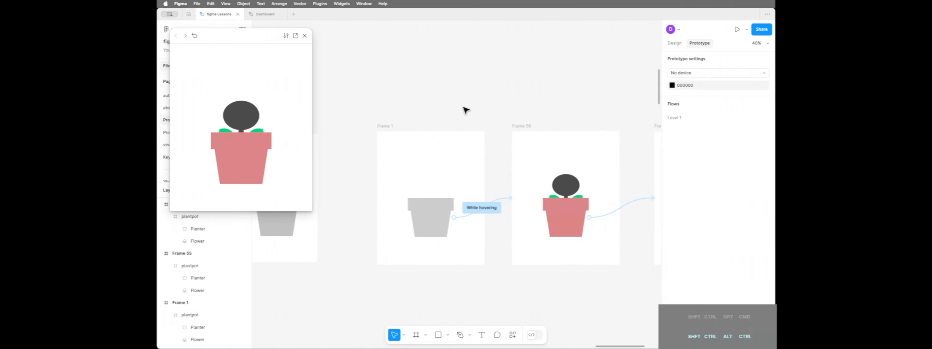
pyautogui.click(387, 126)
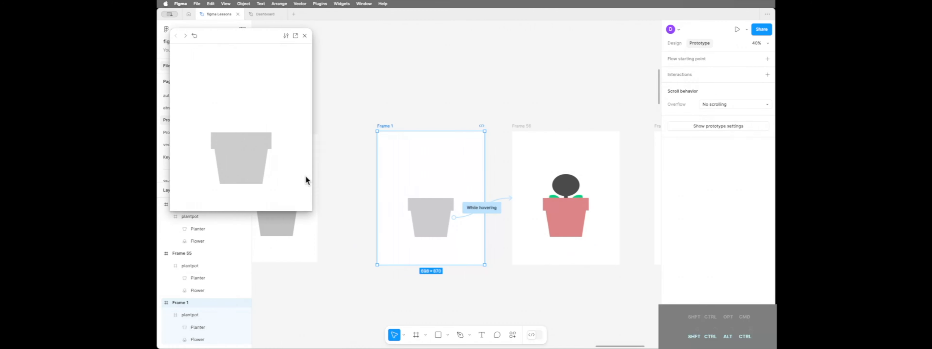
pyautogui.moveTo(241, 164)
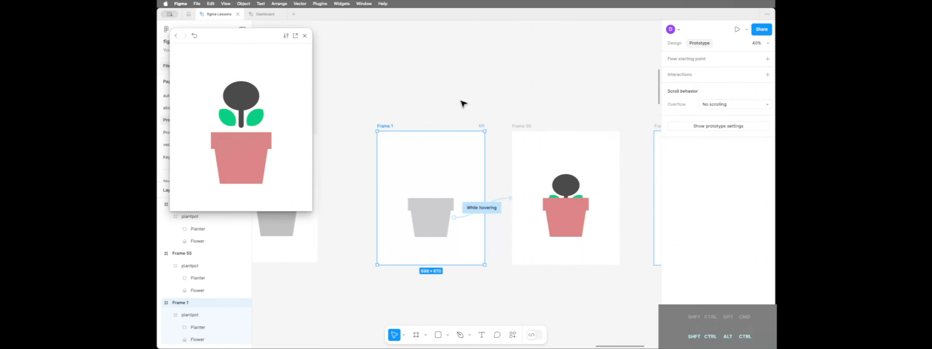
# Step: Connect Frame 55's planter back to Frame 1 with an on-click interaction
pyautogui.moveTo(621, 76); pyautogui.dragTo(454, 87)
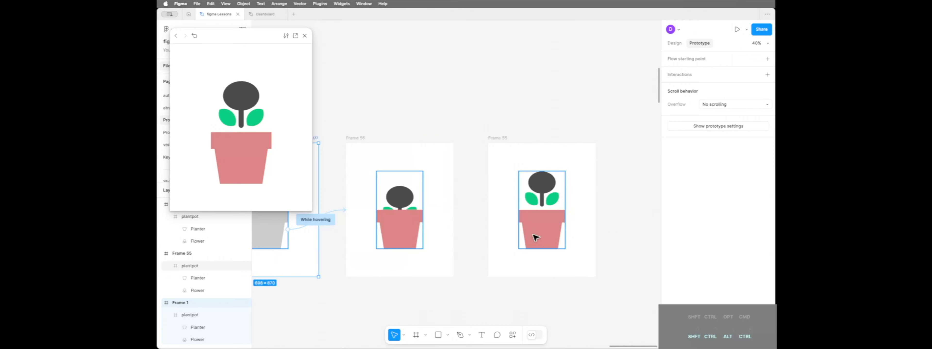
pyautogui.moveTo(546, 232); pyautogui.dragTo(624, 225)
pyautogui.click(619, 229)
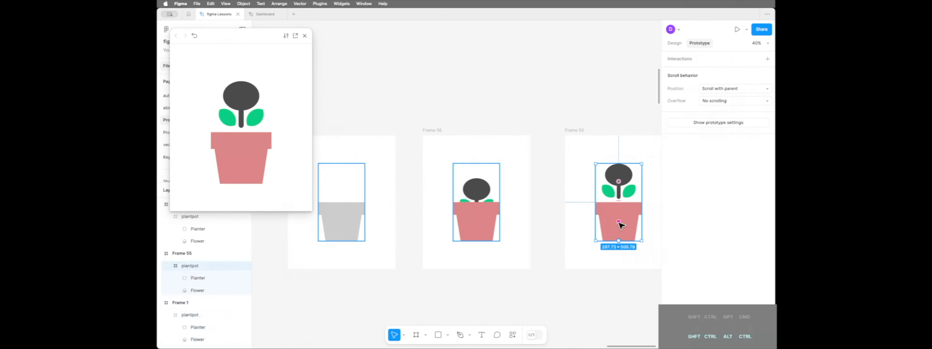
pyautogui.click(619, 228)
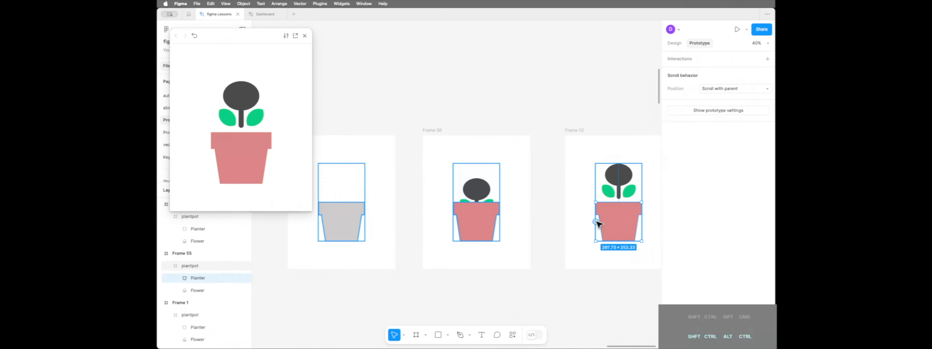
pyautogui.moveTo(595, 222); pyautogui.dragTo(389, 244)
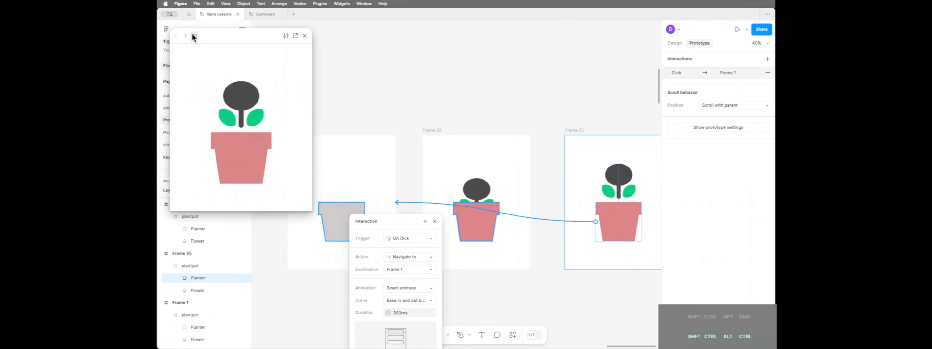
# Step: Click the pot in the preview to test returning to the empty pot
pyautogui.click(242, 155)
pyautogui.click(241, 153)
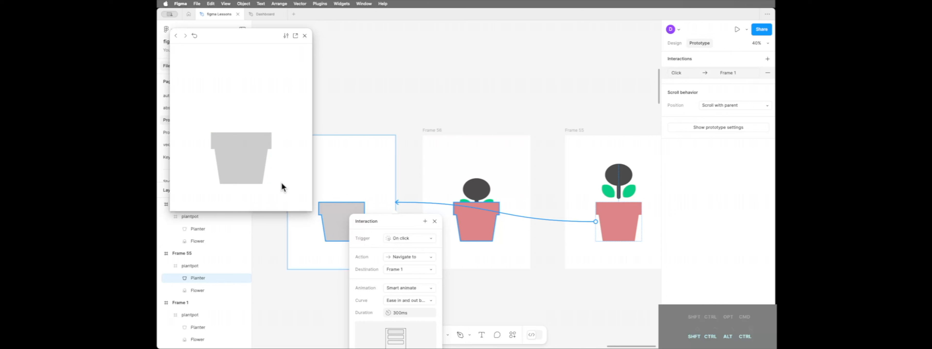
# Step: Test the prototype in the preview by hovering over and clicking the pot repeatedly
pyautogui.click(240, 160)
pyautogui.click(237, 150)
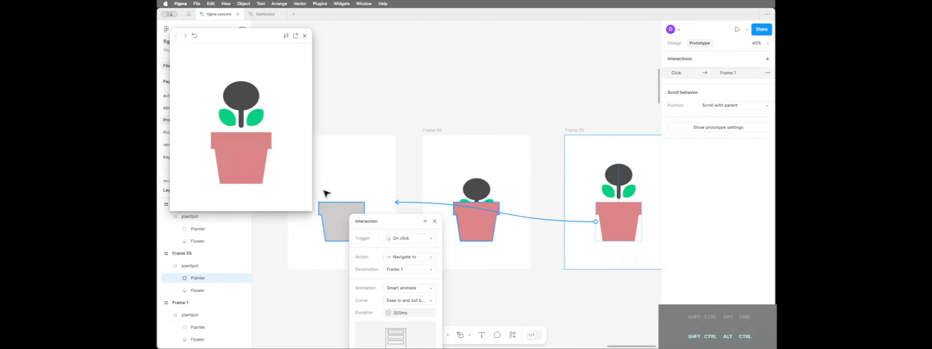
pyautogui.click(254, 162)
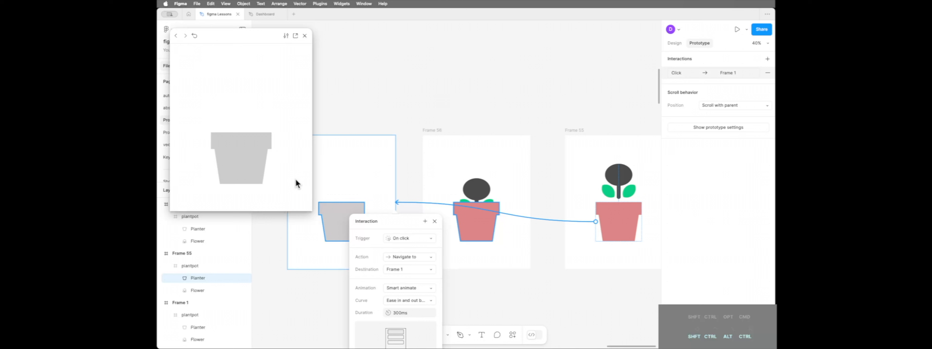
pyautogui.click(244, 162)
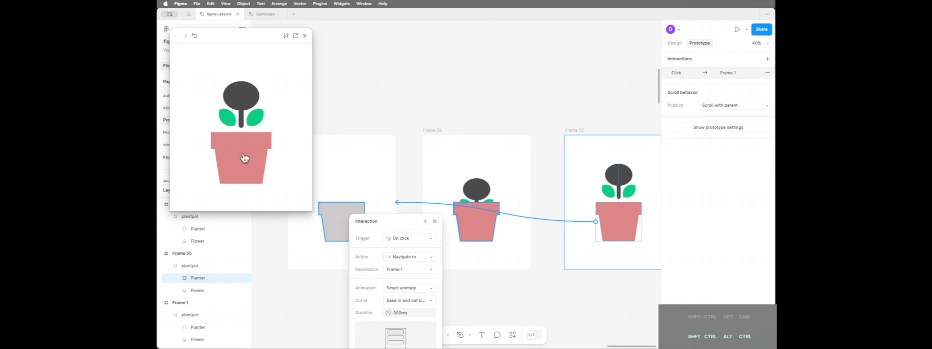
pyautogui.click(244, 158)
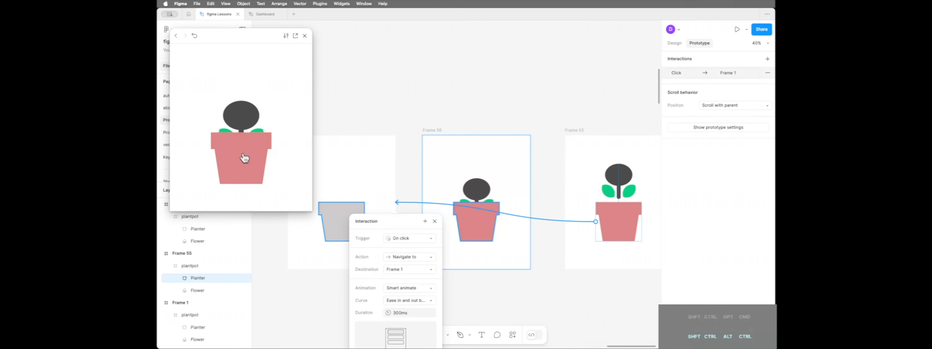
pyautogui.click(245, 158)
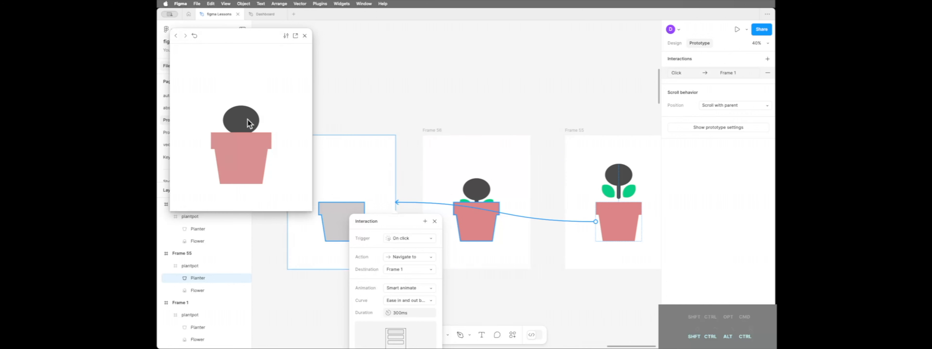
pyautogui.click(243, 163)
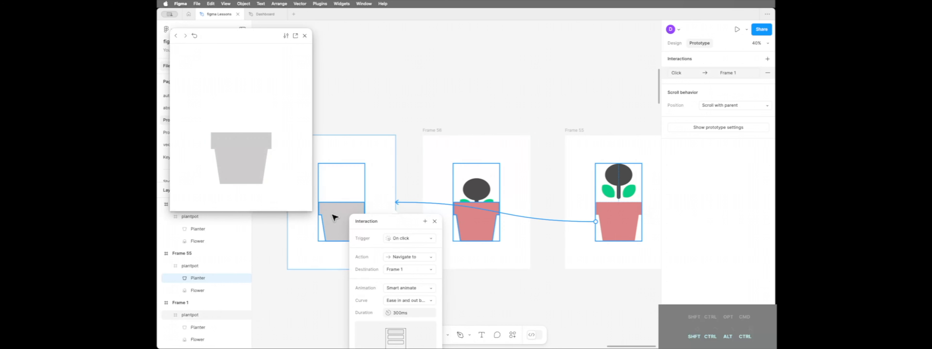
pyautogui.click(254, 167)
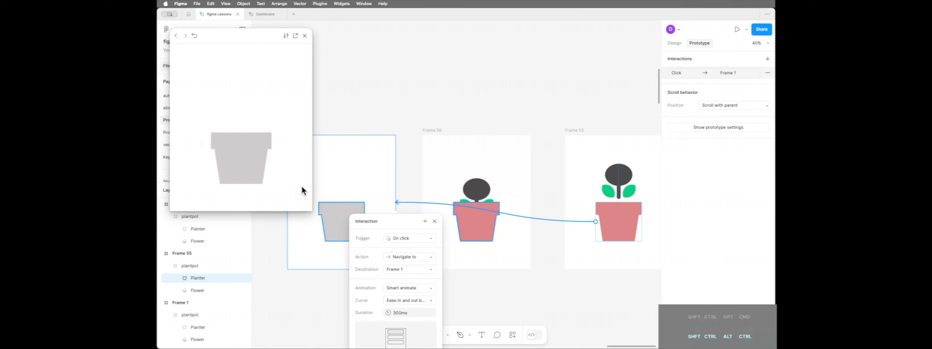
pyautogui.click(243, 155)
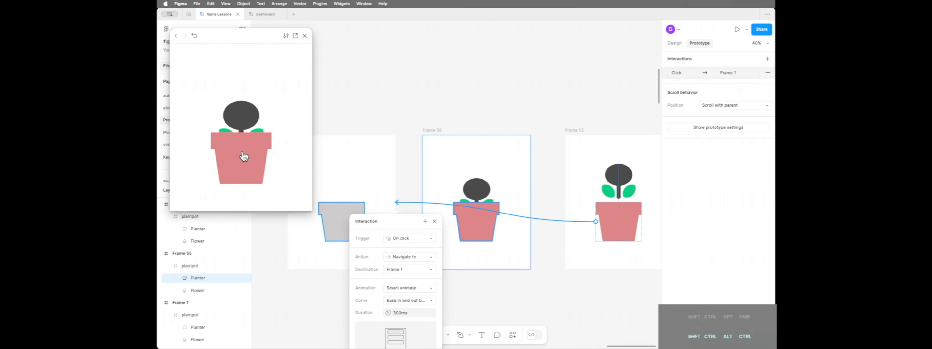
pyautogui.click(255, 155)
# Step: Zoom out and move Frame 58 and Frame 55 further right to make room
pyautogui.moveTo(424, 79); pyautogui.dragTo(453, 35)
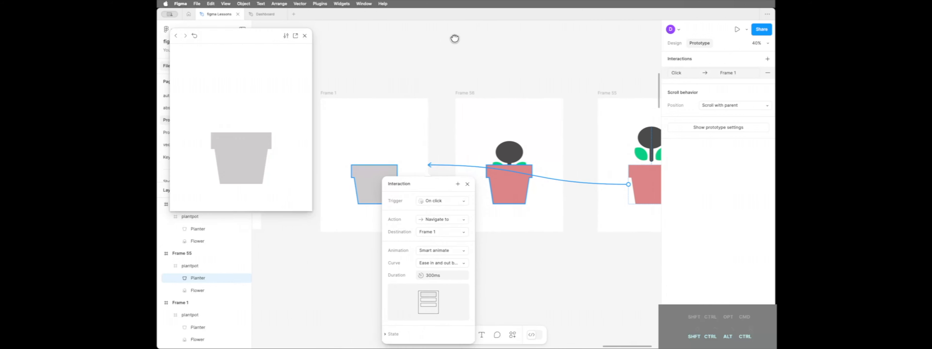
pyautogui.moveTo(427, 182); pyautogui.dragTo(358, 287)
pyautogui.moveTo(440, 271); pyautogui.dragTo(454, 251)
pyautogui.scroll(-5, 559, 269)
pyautogui.moveTo(537, 263); pyautogui.dragTo(420, 237)
pyautogui.moveTo(553, 125); pyautogui.dragTo(410, 213)
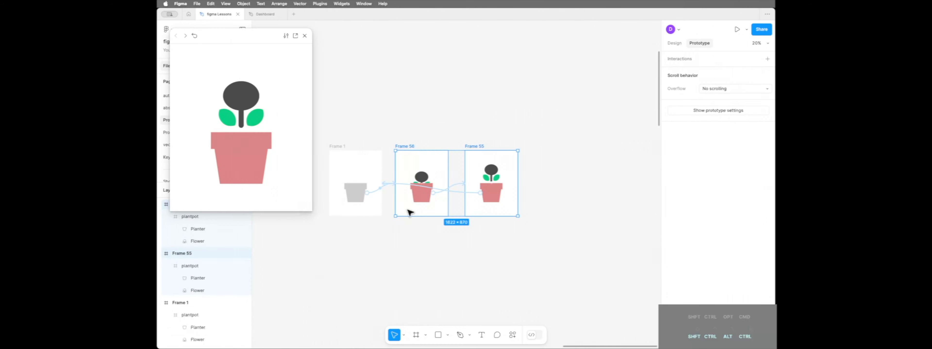
pyautogui.moveTo(420, 179); pyautogui.dragTo(506, 178)
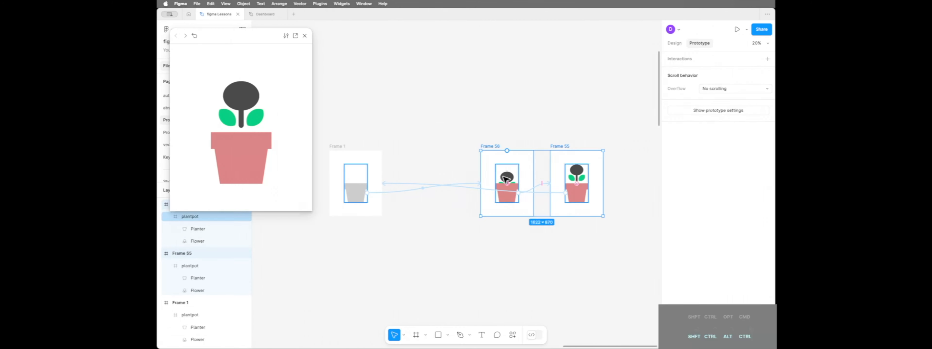
pyautogui.click(580, 253)
# Step: Duplicate Frame 1 below as Frame 57 and delete the interaction copied with it
pyautogui.click(335, 149)
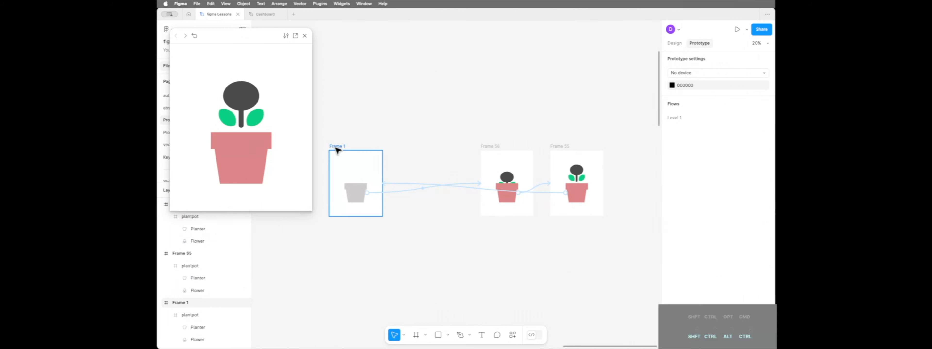
pyautogui.moveTo(336, 149); pyautogui.dragTo(415, 236)
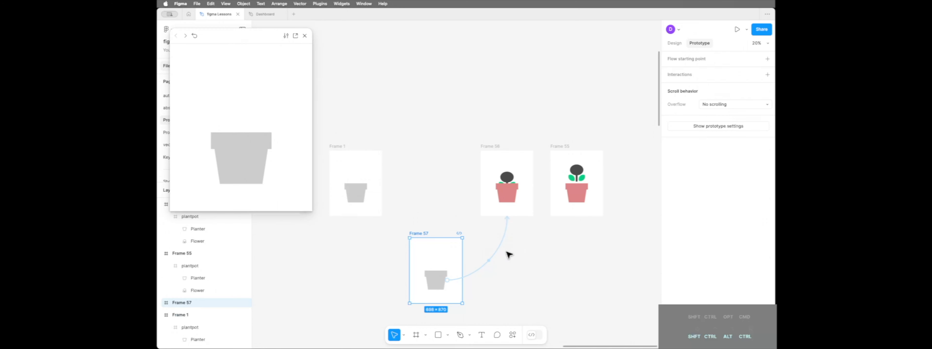
pyautogui.click(501, 246)
pyautogui.press('Delete')
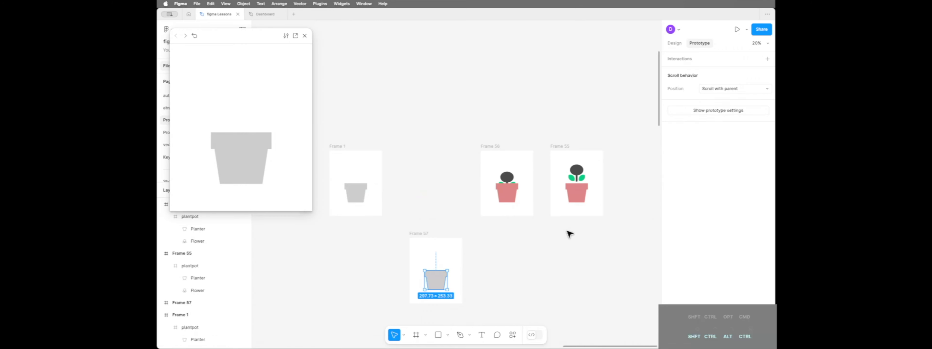
# Step: Redirect Frame 55's planter click interaction to navigate to Frame 57
pyautogui.click(578, 196)
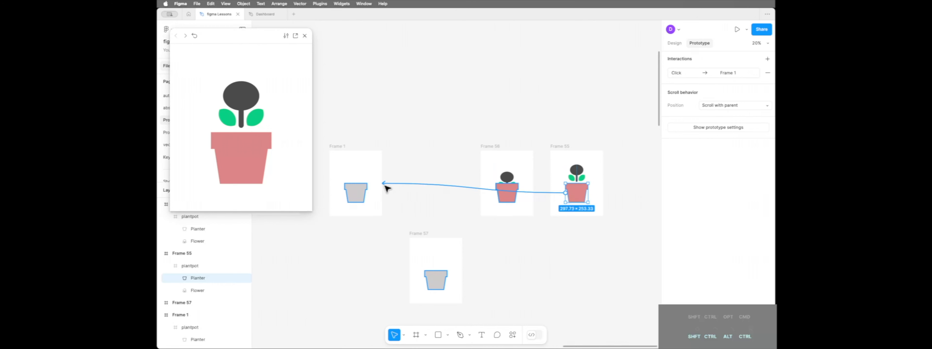
pyautogui.moveTo(384, 186); pyautogui.dragTo(458, 276)
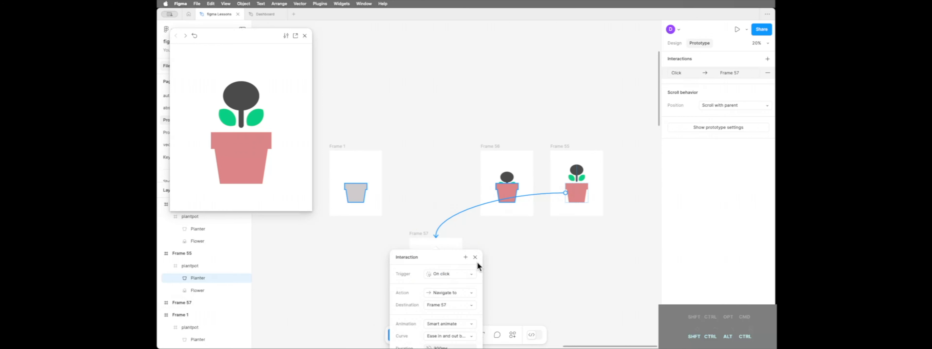
pyautogui.scroll(-1, 495, 264)
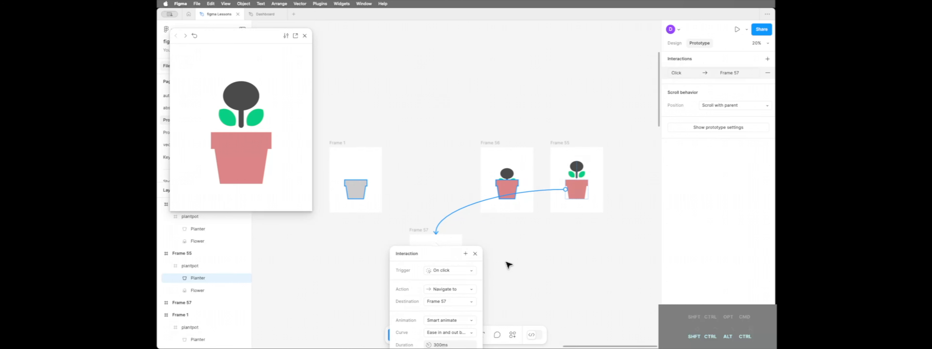
pyautogui.scroll(-3, 506, 266)
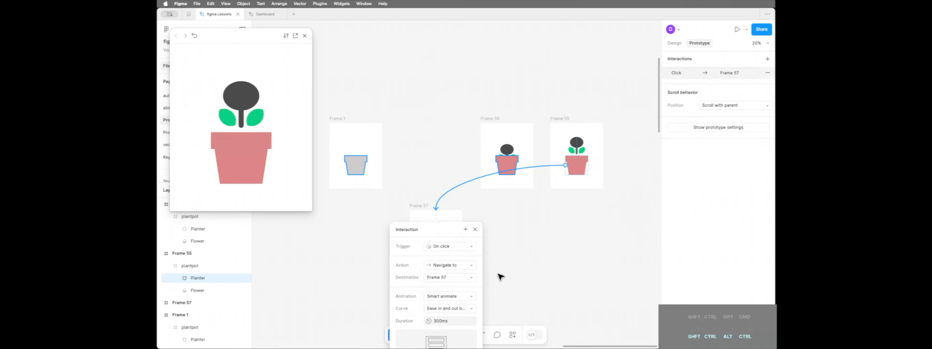
pyautogui.click(358, 247)
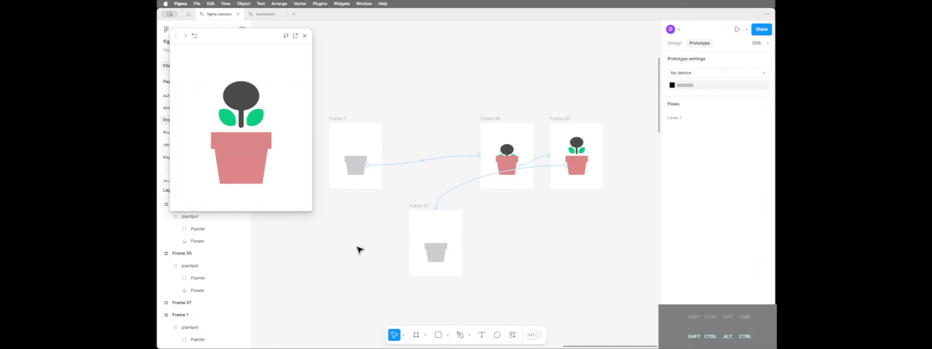
# Step: Connect Frame 57's planter to Frame 1 with a Mouse leave trigger and Instant animation
pyautogui.click(435, 257)
pyautogui.moveTo(425, 252); pyautogui.dragTo(354, 192)
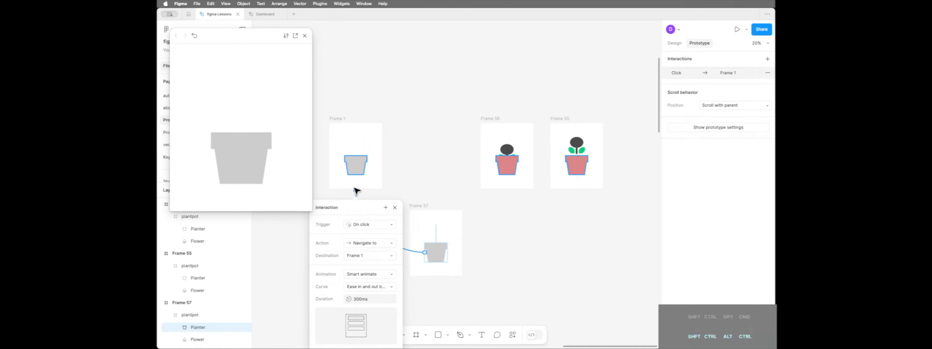
pyautogui.click(384, 225)
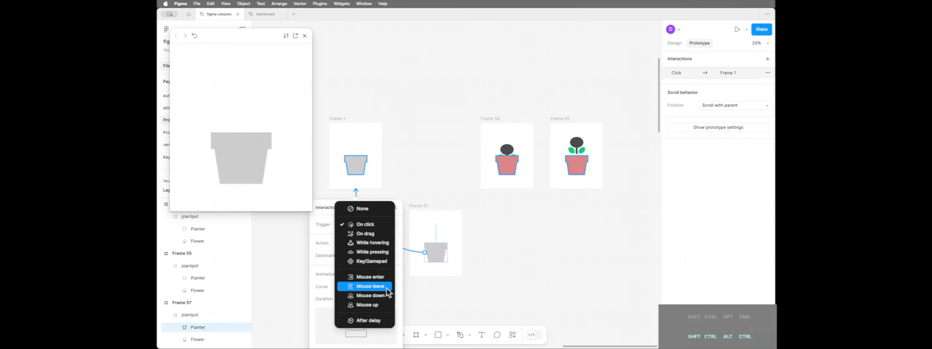
pyautogui.click(369, 287)
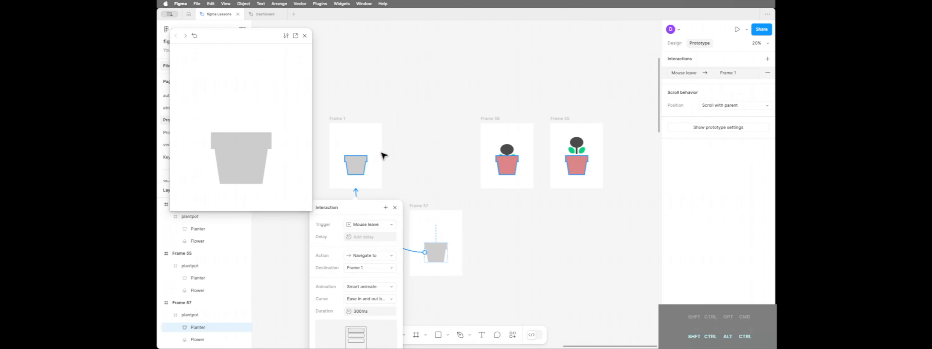
pyautogui.click(369, 288)
pyautogui.click(373, 270)
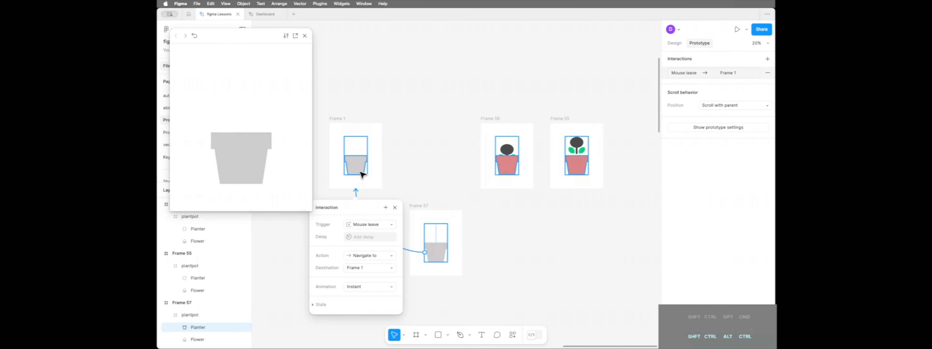
pyautogui.click(442, 173)
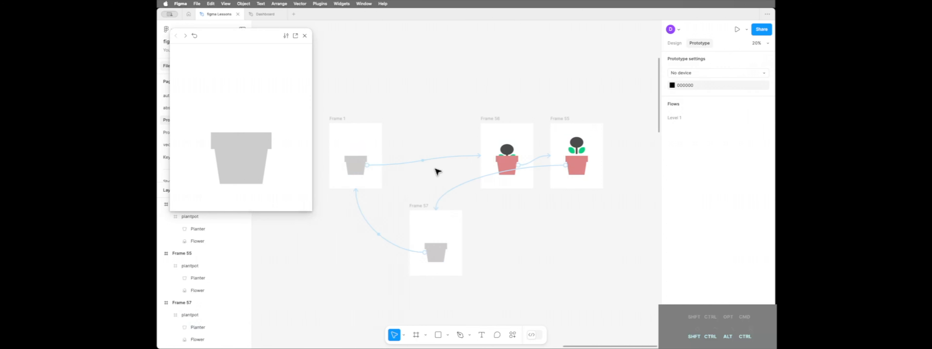
# Step: Select Frame 1 and test hovering, clicking and leaving the pot in the preview
pyautogui.click(340, 119)
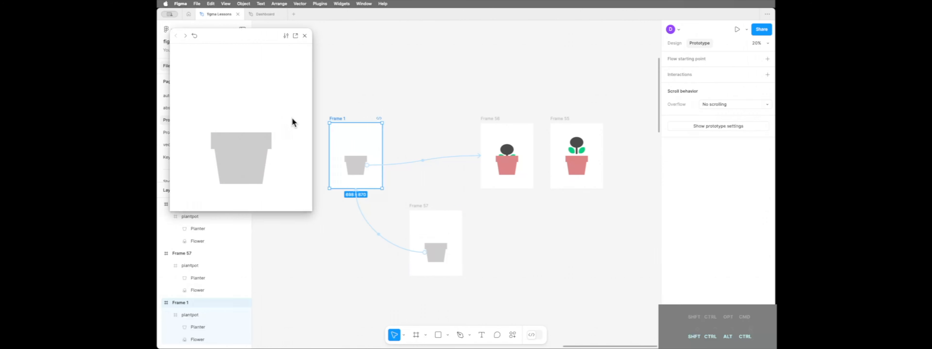
pyautogui.click(246, 166)
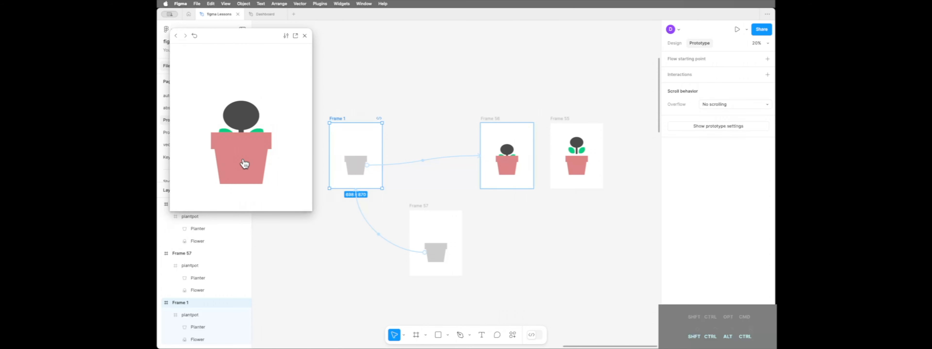
pyautogui.click(244, 164)
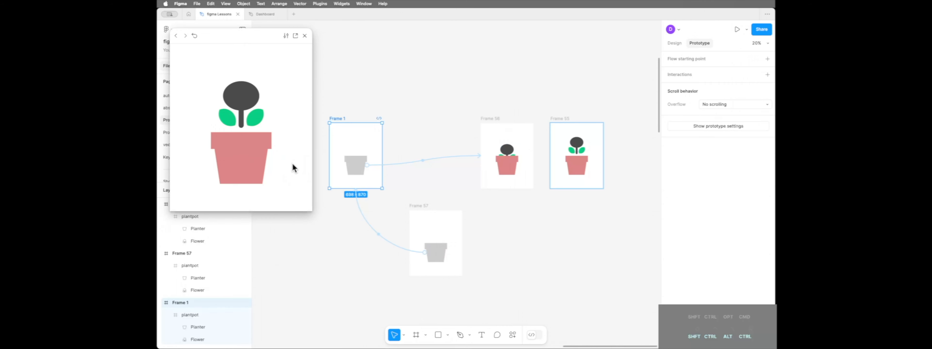
pyautogui.click(247, 158)
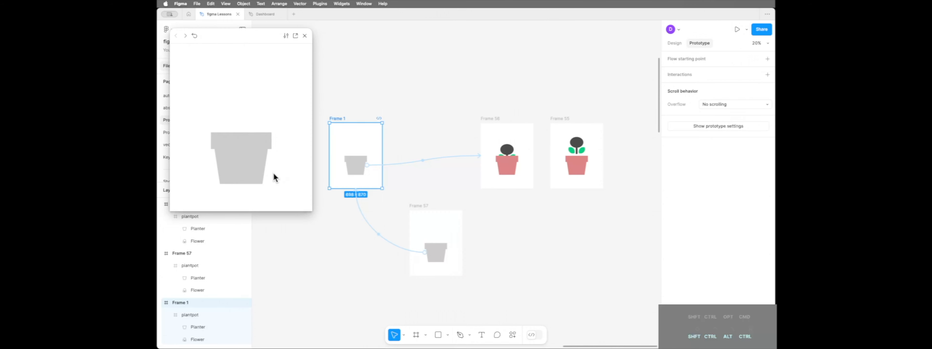
pyautogui.click(249, 164)
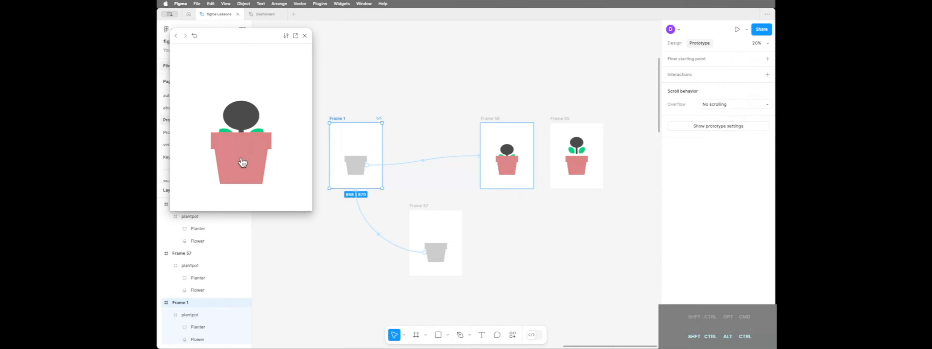
pyautogui.click(242, 163)
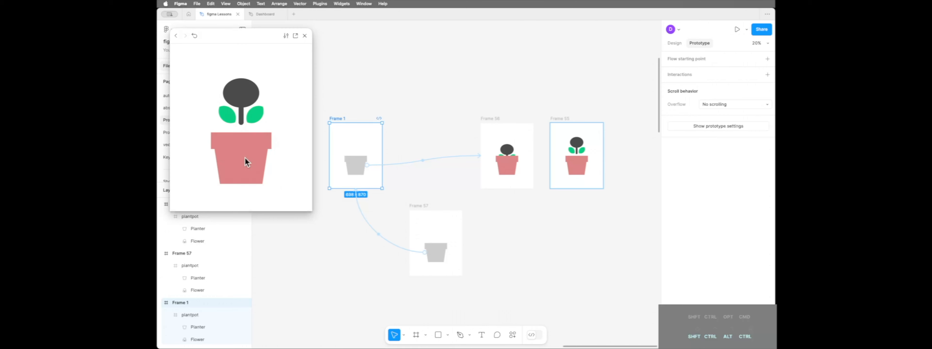
pyautogui.moveTo(243, 155)
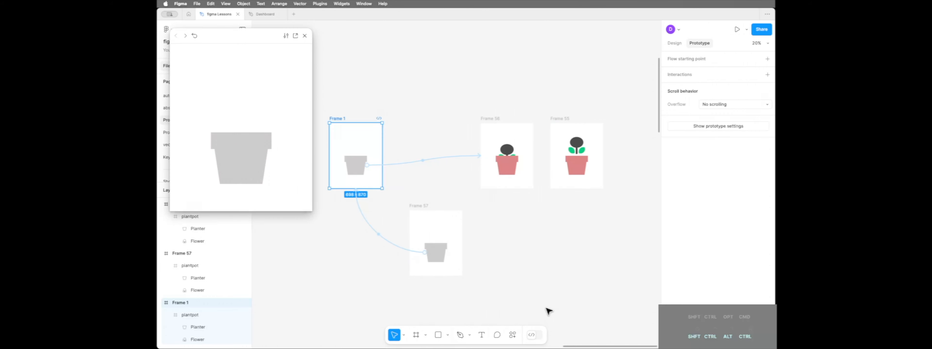
pyautogui.click(554, 303)
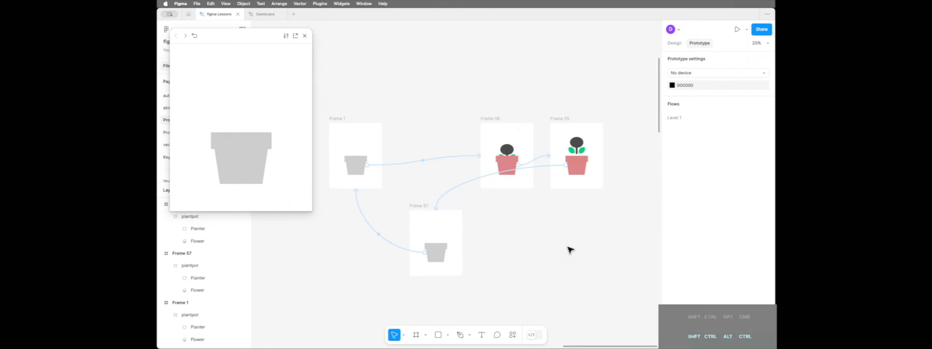
# Step: Select the plantpot groups in all four frames and drag them down out of the frames
pyautogui.scroll(-5, 582, 253)
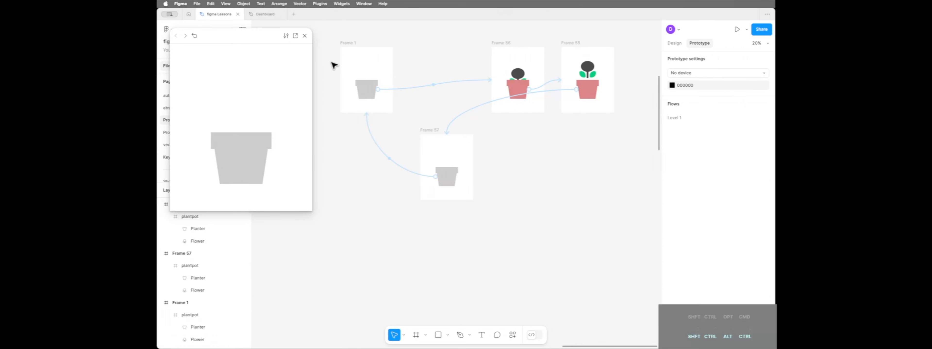
pyautogui.click(677, 44)
pyautogui.moveTo(330, 58); pyautogui.dragTo(407, 115)
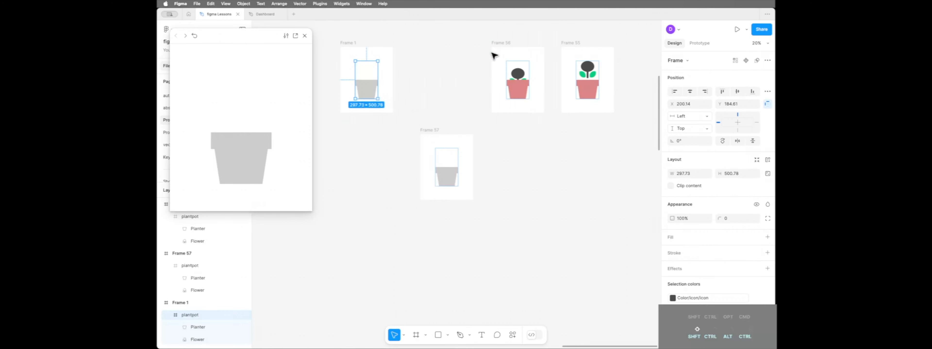
pyautogui.moveTo(491, 53); pyautogui.dragTo(561, 138)
pyautogui.moveTo(554, 53); pyautogui.dragTo(603, 107)
pyautogui.moveTo(416, 137); pyautogui.dragTo(493, 196)
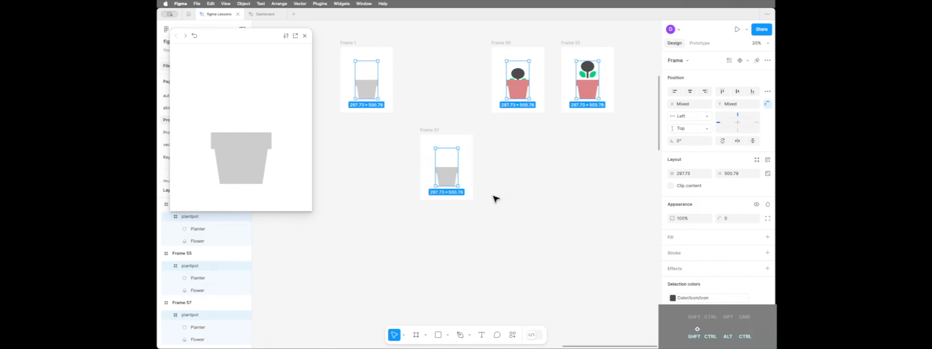
pyautogui.moveTo(446, 176); pyautogui.dragTo(475, 291)
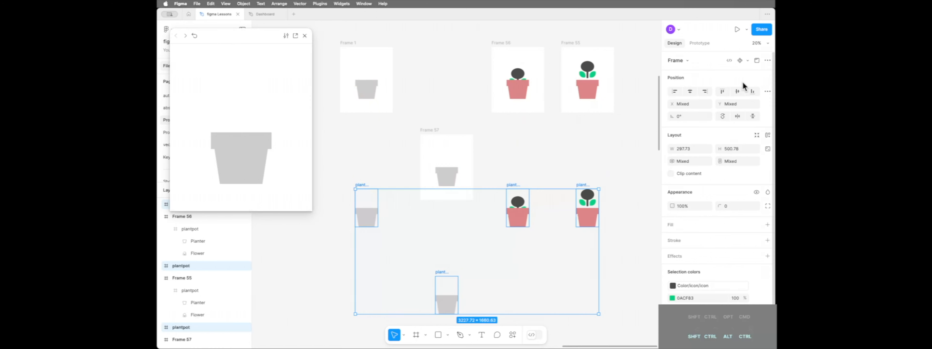
# Step: Combine the four selected plantpot groups into a component set
pyautogui.click(747, 61)
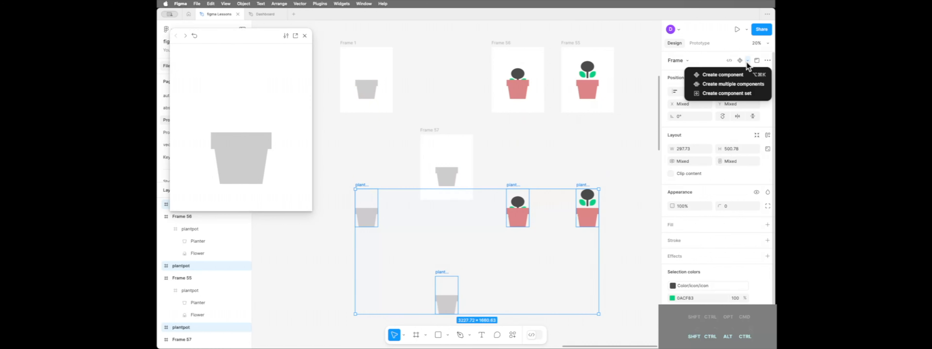
pyautogui.click(740, 93)
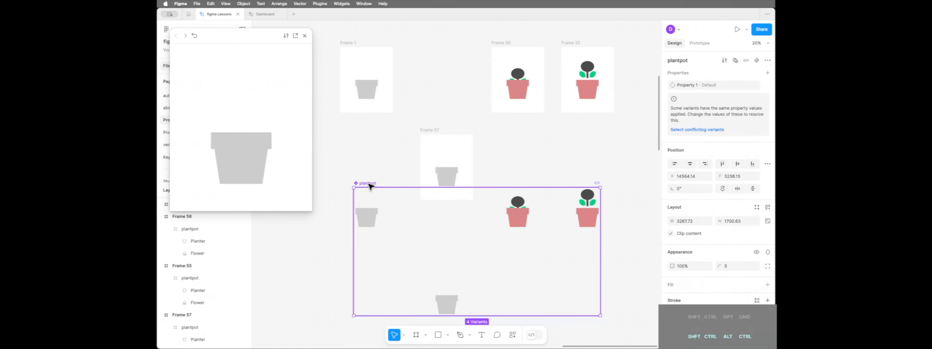
# Step: Arrange the four plantpot variants side by side in a horizontal row inside the component set
pyautogui.moveTo(370, 186); pyautogui.dragTo(364, 198)
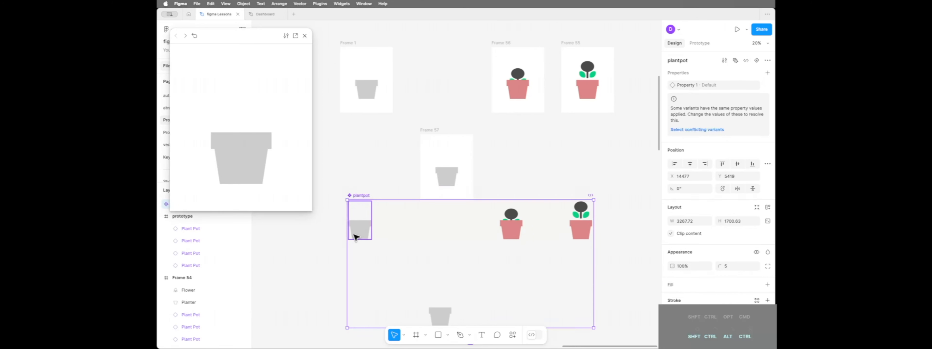
pyautogui.click(362, 238)
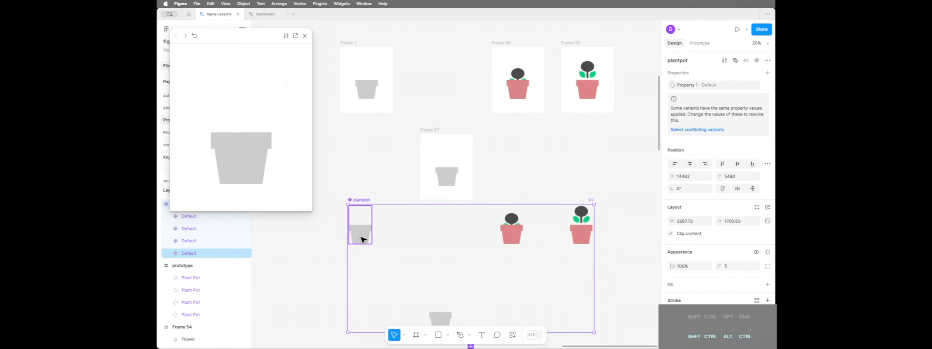
pyautogui.moveTo(363, 240); pyautogui.dragTo(395, 267)
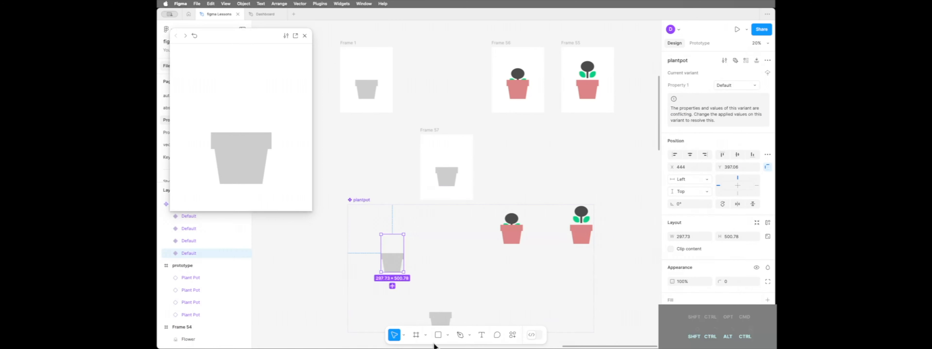
pyautogui.moveTo(445, 321); pyautogui.dragTo(444, 263)
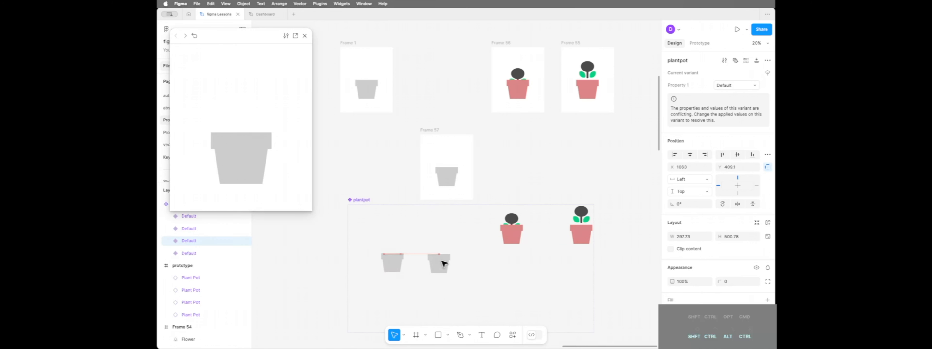
pyautogui.moveTo(511, 235); pyautogui.dragTo(487, 263)
pyautogui.moveTo(579, 237); pyautogui.dragTo(536, 255)
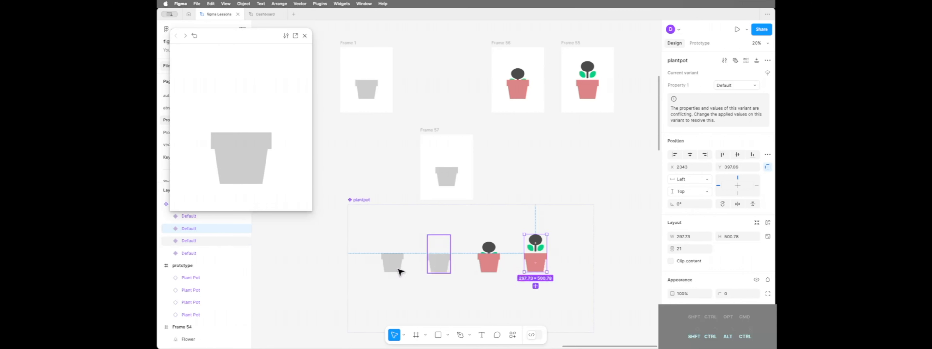
# Step: Set the first variant's Property 1 value to start and the second variant's to wait
pyautogui.click(390, 262)
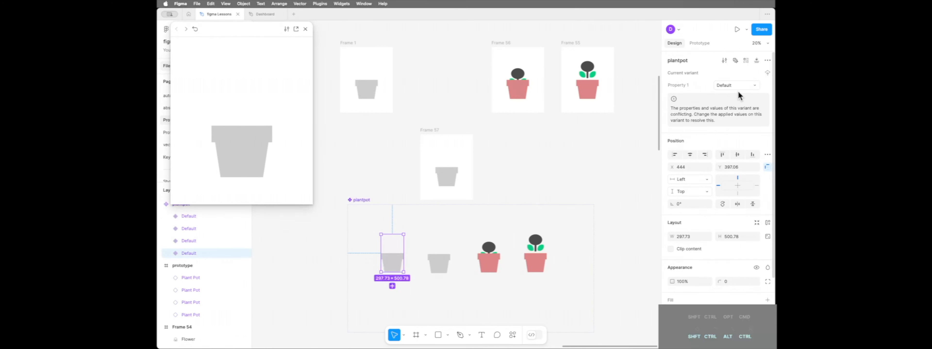
pyautogui.write('start')
pyautogui.click(441, 264)
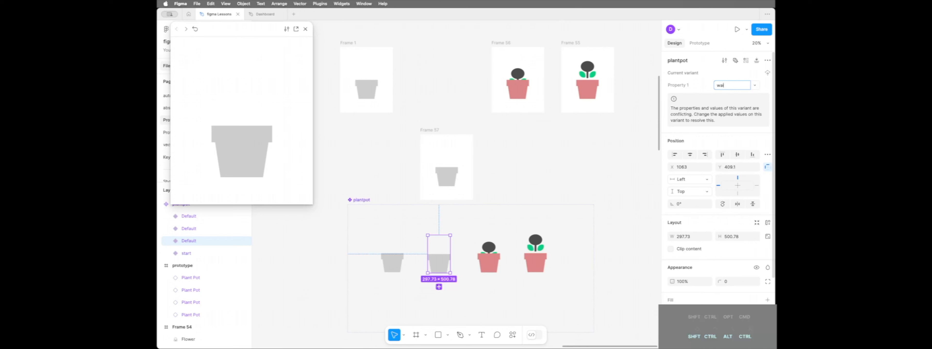
pyautogui.press('Return')
# Step: Set the third variant's Property 1 value to peek and the fourth variant's to bloom
pyautogui.click(487, 264)
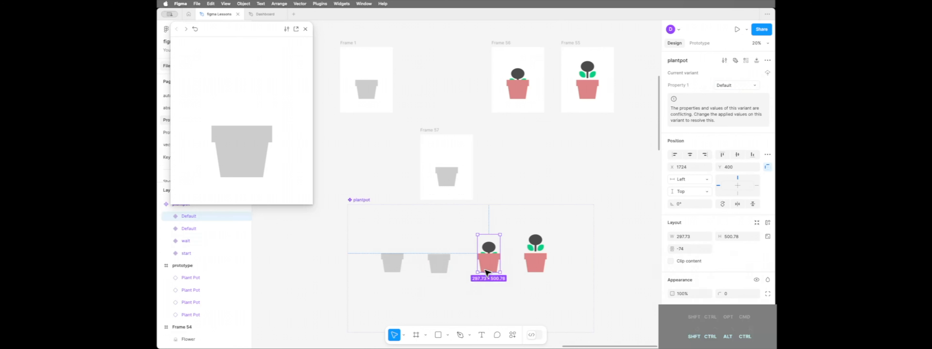
pyautogui.click(738, 84)
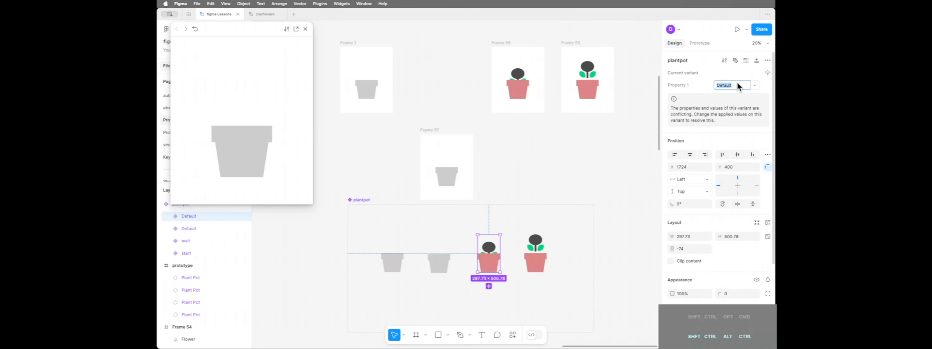
pyautogui.write('peek')
pyautogui.press('Return')
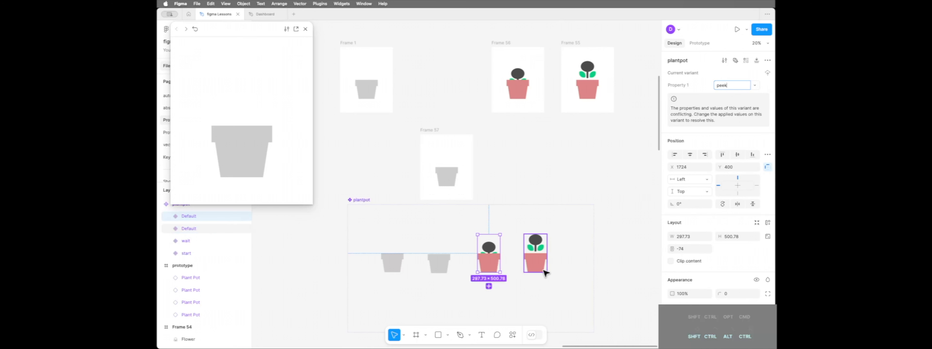
pyautogui.click(542, 266)
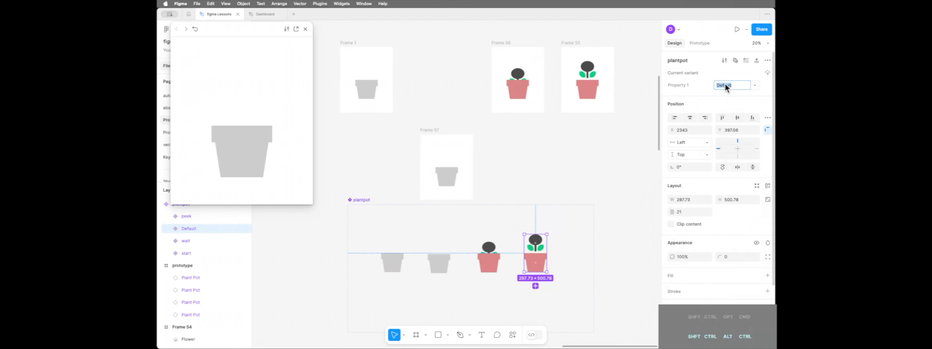
pyautogui.write('bloom')
pyautogui.press('Return')
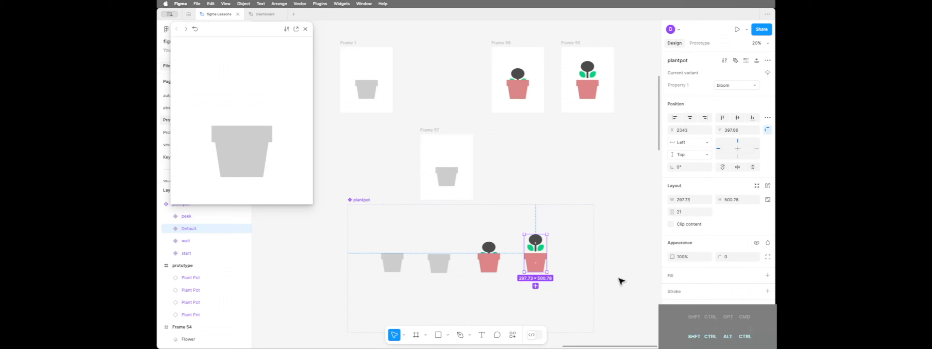
# Step: Check the Property 1 value of each variant in the component set
pyautogui.click(622, 281)
pyautogui.click(440, 267)
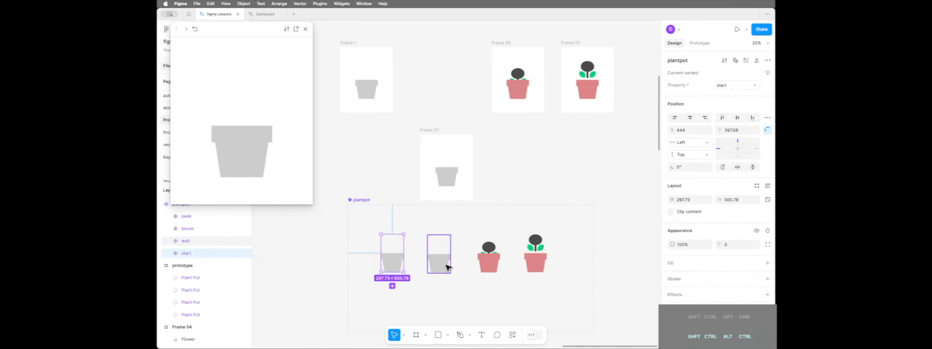
pyautogui.click(485, 268)
pyautogui.click(535, 256)
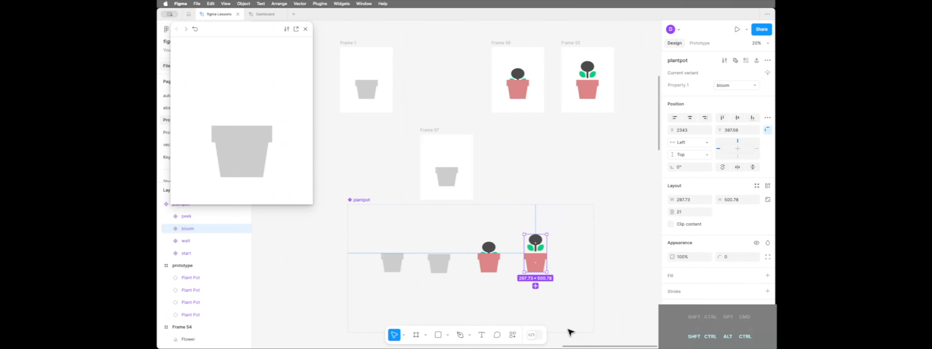
pyautogui.scroll(5, 513, 285)
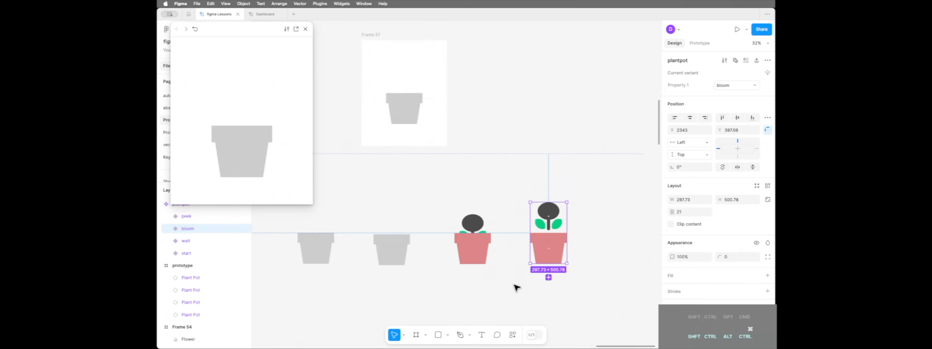
pyautogui.scroll(-3, 487, 288)
pyautogui.click(397, 282)
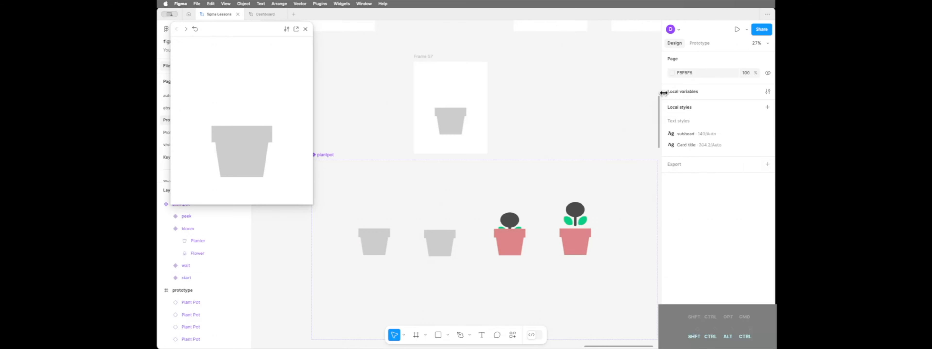
# Step: Switch to prototyping and delete the old interaction connections attached to the component variants
pyautogui.click(698, 44)
pyautogui.scroll(-5, 559, 179)
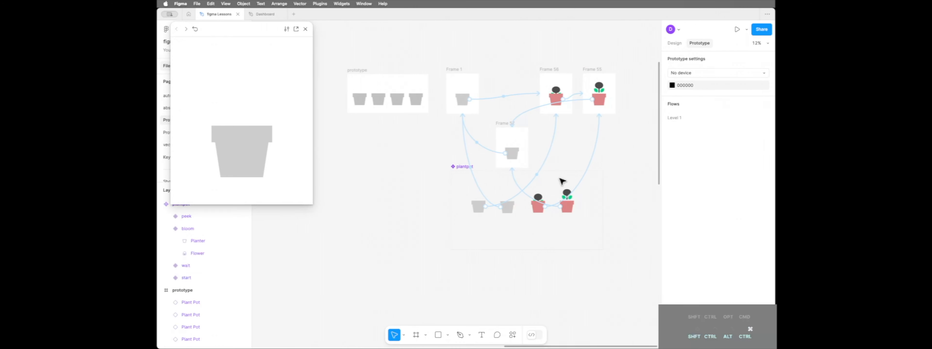
pyautogui.moveTo(556, 193); pyautogui.dragTo(553, 199)
pyautogui.scroll(4, 481, 255)
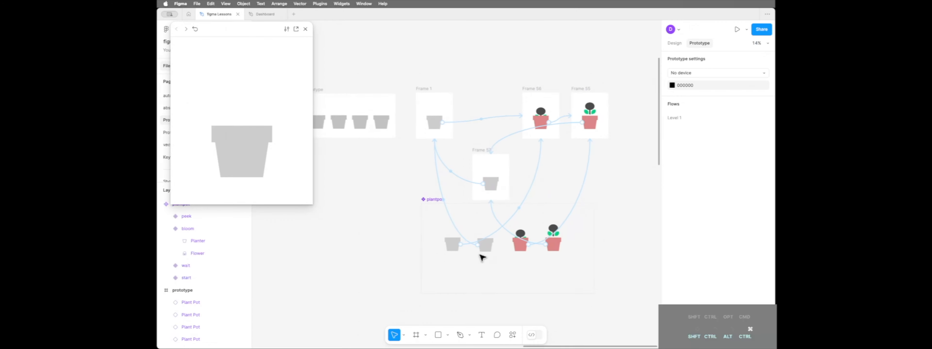
pyautogui.keyDown('super'); pyautogui.click(478, 254); pyautogui.keyUp('super')
pyautogui.click(373, 192)
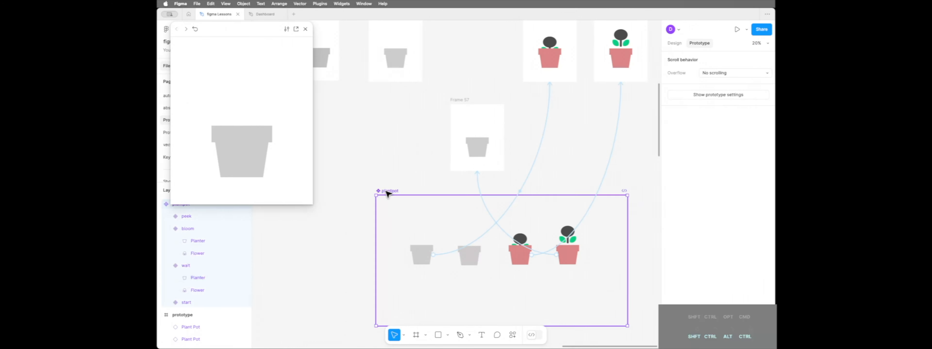
pyautogui.moveTo(628, 175); pyautogui.dragTo(461, 196)
pyautogui.press('Delete')
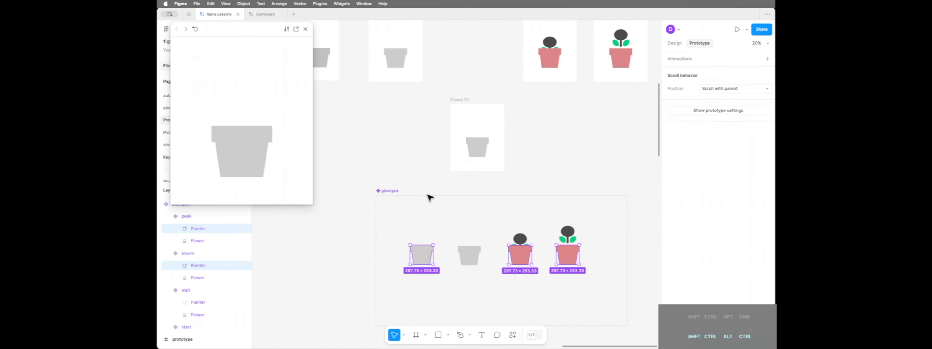
# Step: Link the start variant to the peek variant with a While hovering trigger
pyautogui.scroll(3, 461, 275)
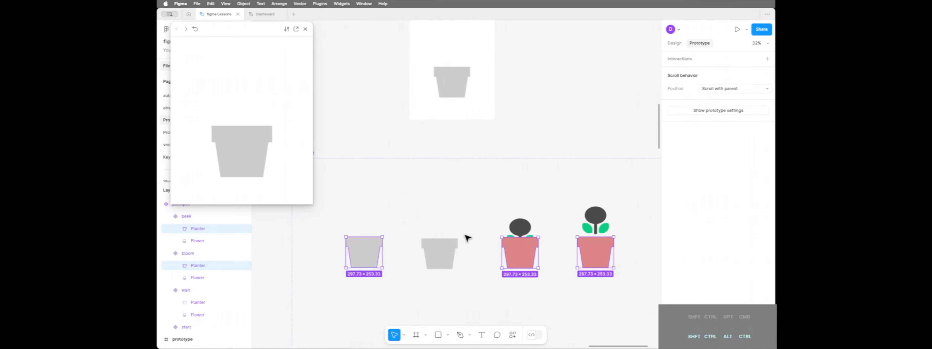
pyautogui.click(535, 150)
pyautogui.click(368, 253)
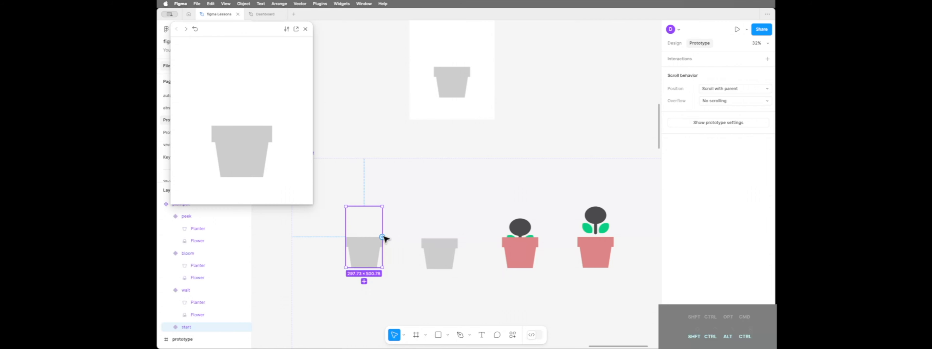
pyautogui.moveTo(382, 238); pyautogui.dragTo(520, 249)
pyautogui.click(520, 276)
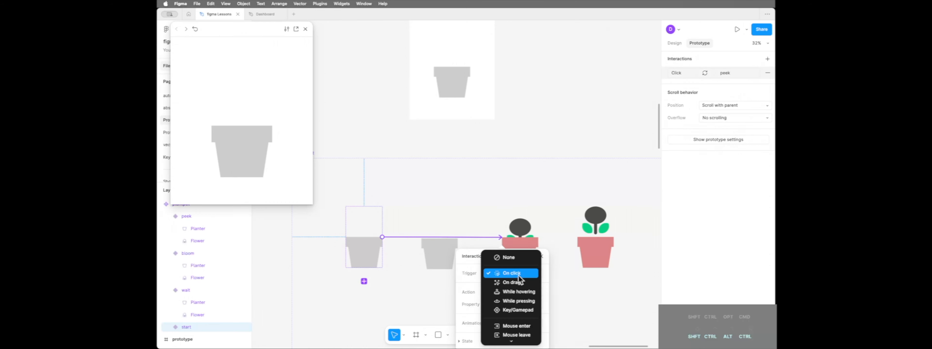
pyautogui.click(520, 289)
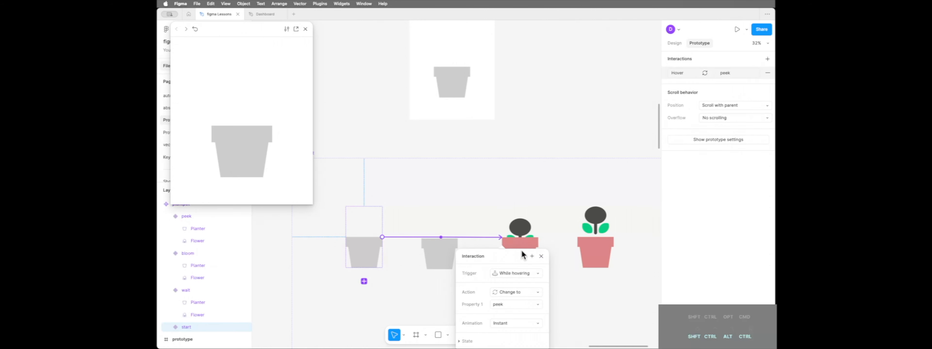
# Step: Set the hover interaction's animation to Smart animate
pyautogui.click(533, 291)
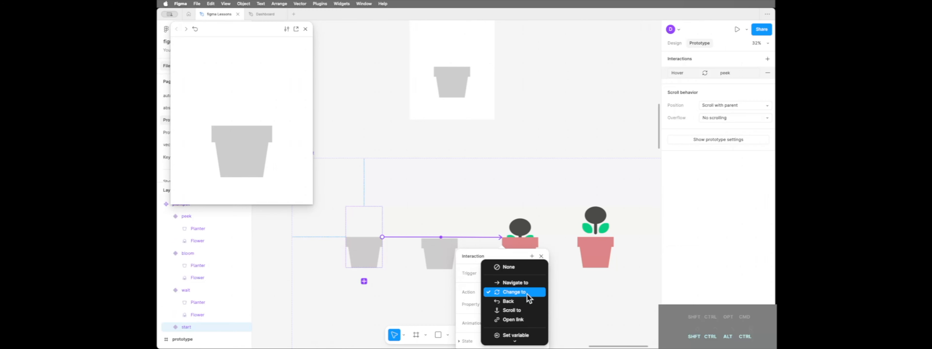
pyautogui.click(586, 293)
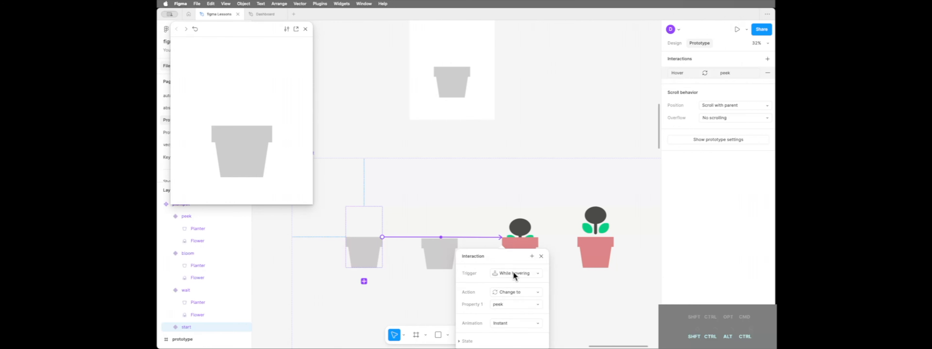
pyautogui.click(517, 323)
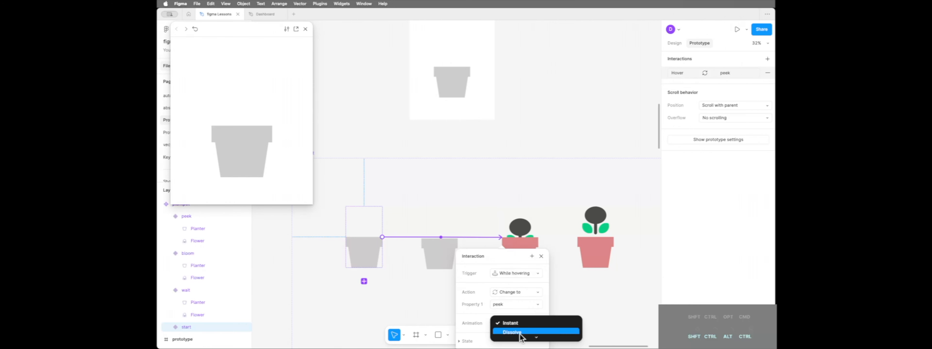
pyautogui.moveTo(524, 335)
pyautogui.click(526, 293)
pyautogui.scroll(-5, 525, 293)
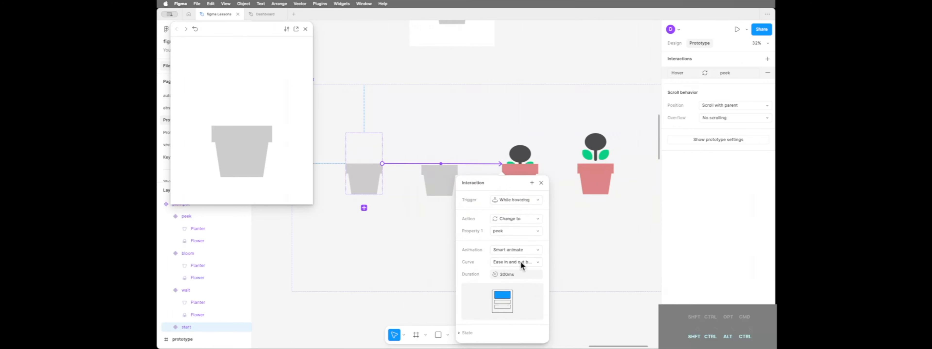
pyautogui.click(578, 263)
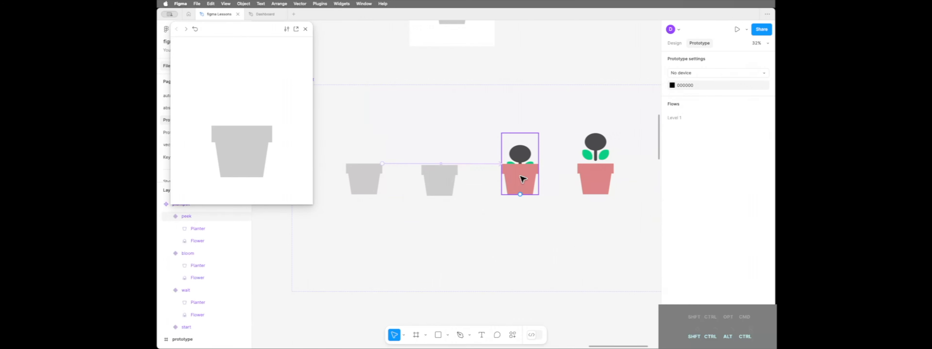
# Step: Link the peek variant to the bloom variant with an On click Change to interaction
pyautogui.moveTo(538, 164); pyautogui.dragTo(592, 170)
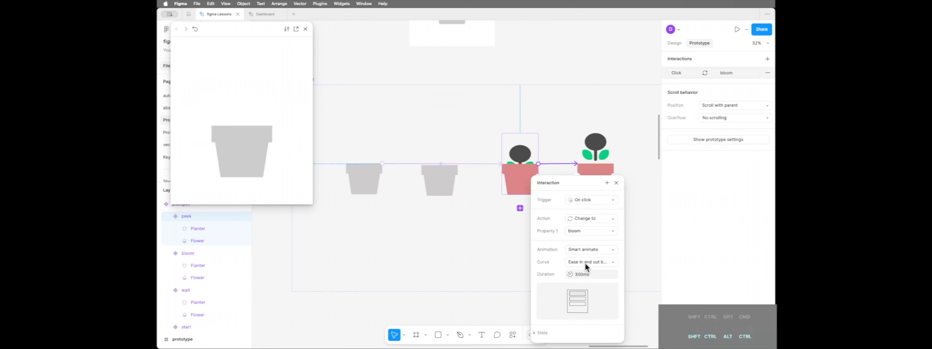
pyautogui.click(641, 225)
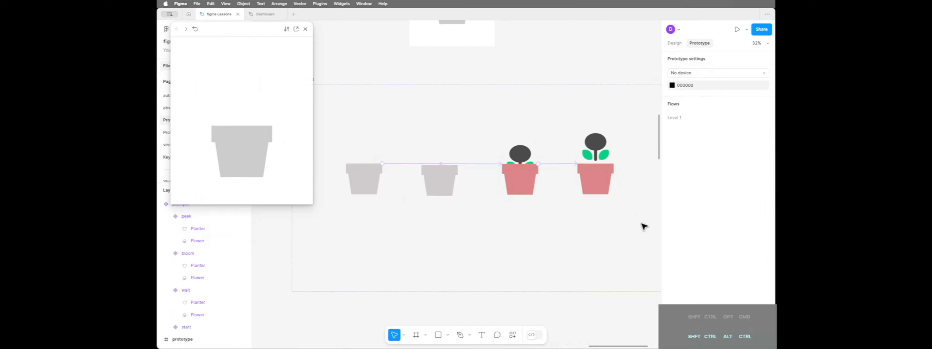
# Step: Link the bloom variant to the wait variant with an On click Change to interaction
pyautogui.click(596, 180)
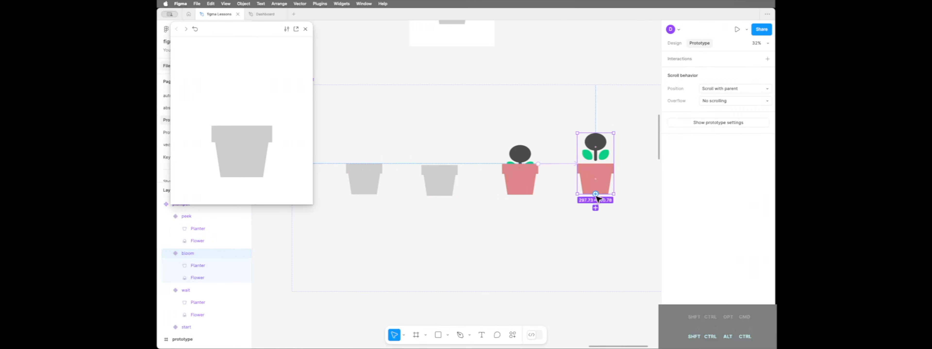
pyautogui.moveTo(595, 195); pyautogui.dragTo(442, 227)
pyautogui.click(446, 177)
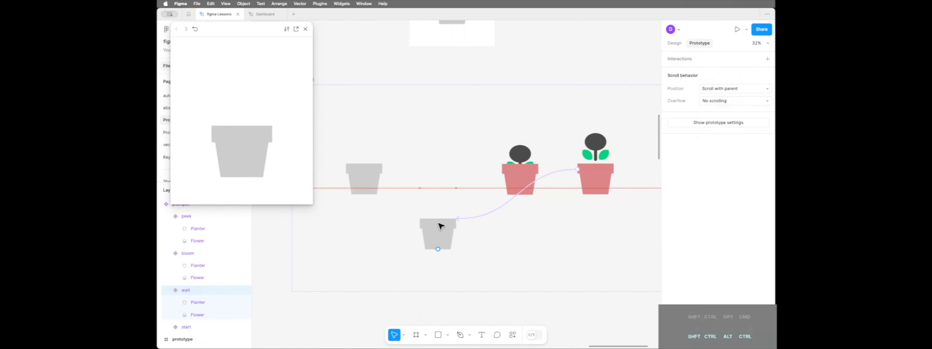
pyautogui.click(486, 216)
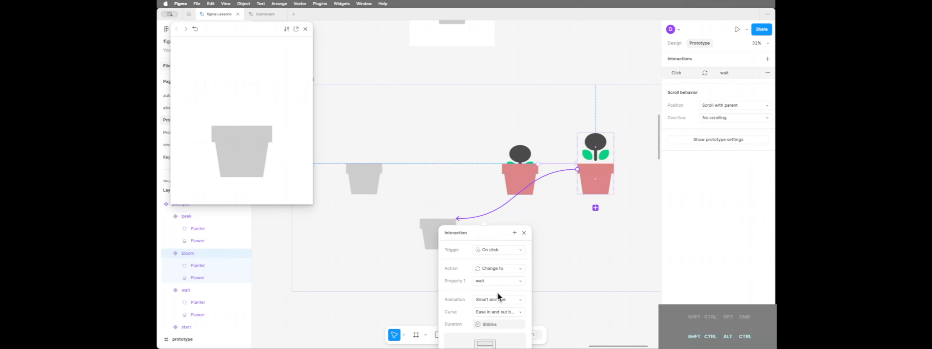
# Step: Connect the wait variant back to the start variant and set its trigger to Mouse leave
pyautogui.click(431, 239)
pyautogui.doubleClick(431, 238)
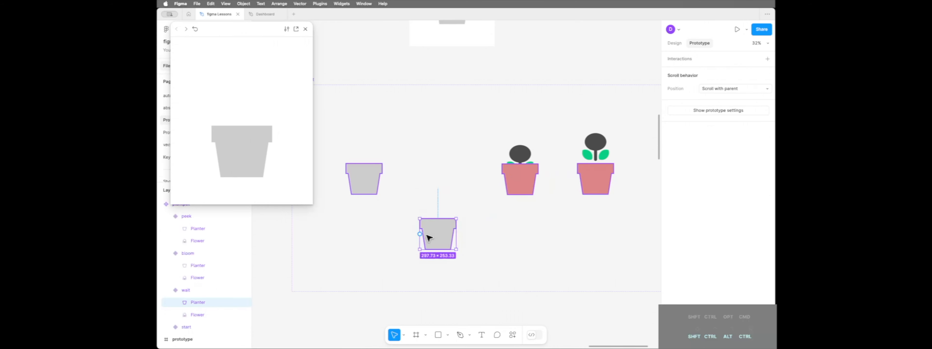
pyautogui.moveTo(419, 234); pyautogui.dragTo(376, 183)
pyautogui.click(382, 229)
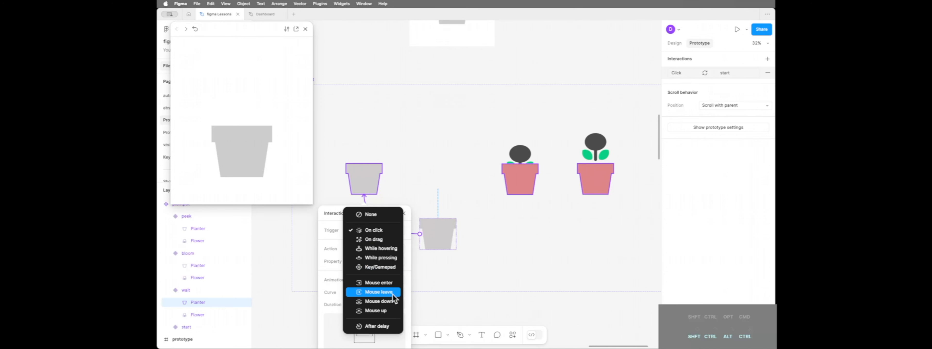
pyautogui.click(379, 292)
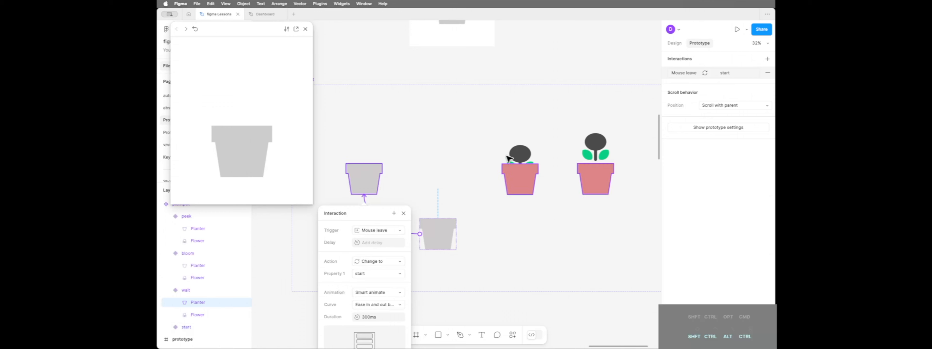
# Step: Move the peek variant up above the other variants within the component set
pyautogui.click(602, 257)
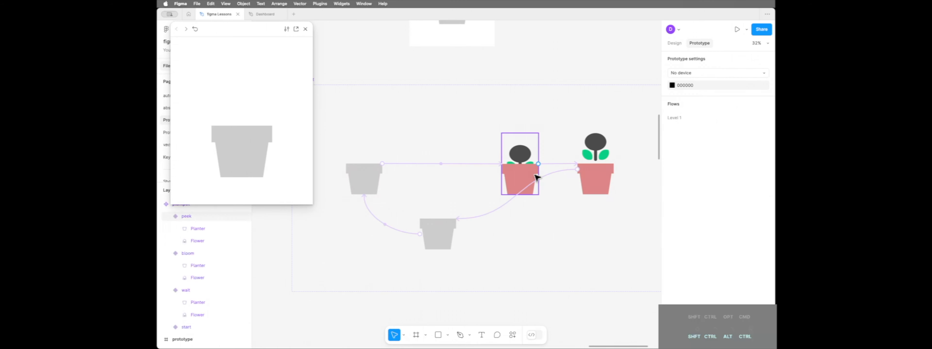
pyautogui.moveTo(521, 169); pyautogui.dragTo(472, 123)
pyautogui.click(549, 253)
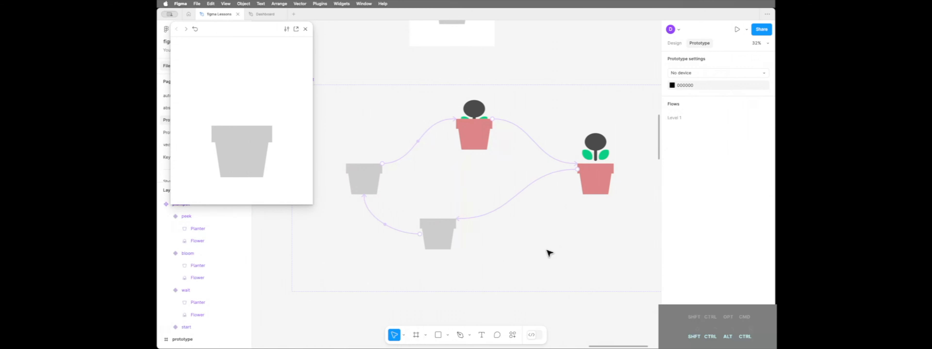
# Step: Draw a wide empty frame beside the plantpot component set
pyautogui.scroll(-5, 544, 277)
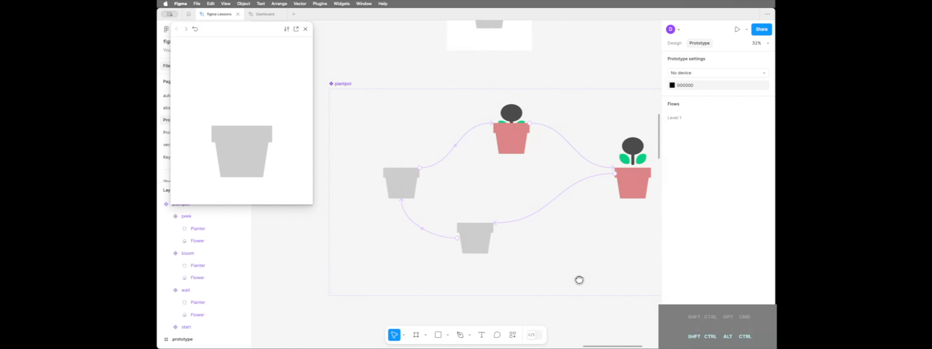
pyautogui.moveTo(580, 282); pyautogui.dragTo(424, 262)
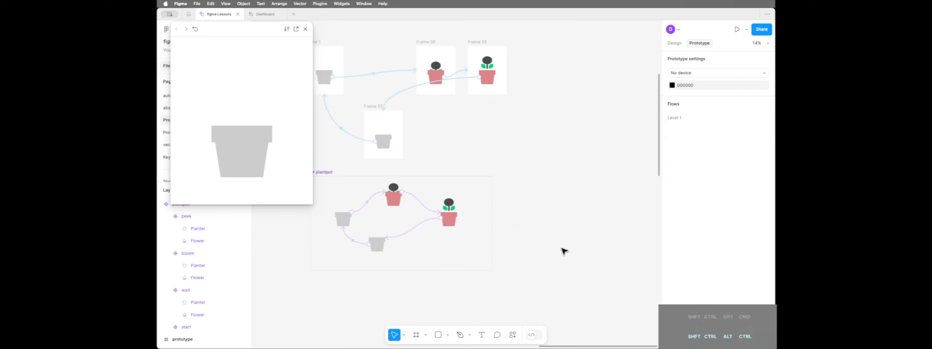
pyautogui.press('f')
pyautogui.moveTo(506, 176); pyautogui.dragTo(636, 227)
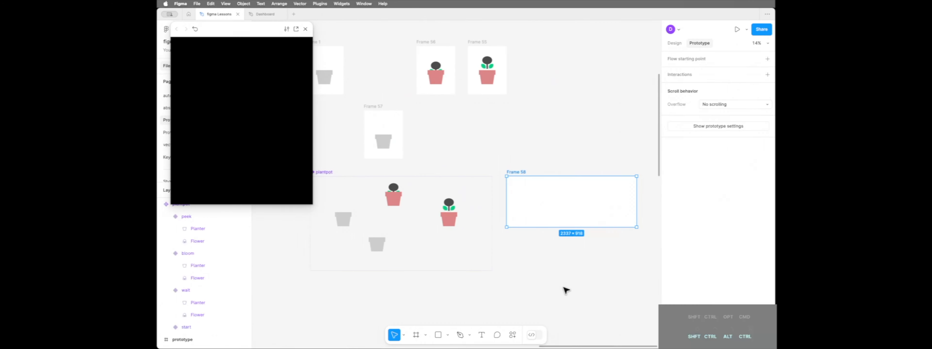
# Step: Paste an instance of the plantpot component into the new frame and nudge it into position
pyautogui.click(347, 221)
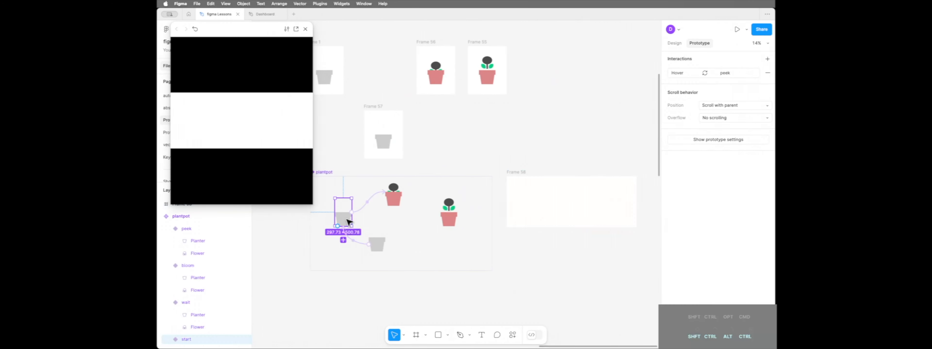
pyautogui.click(521, 209)
pyautogui.rightClick(524, 210)
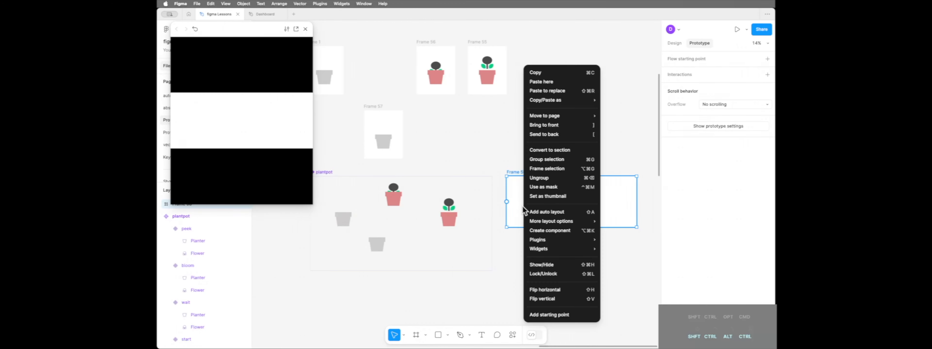
pyautogui.click(542, 81)
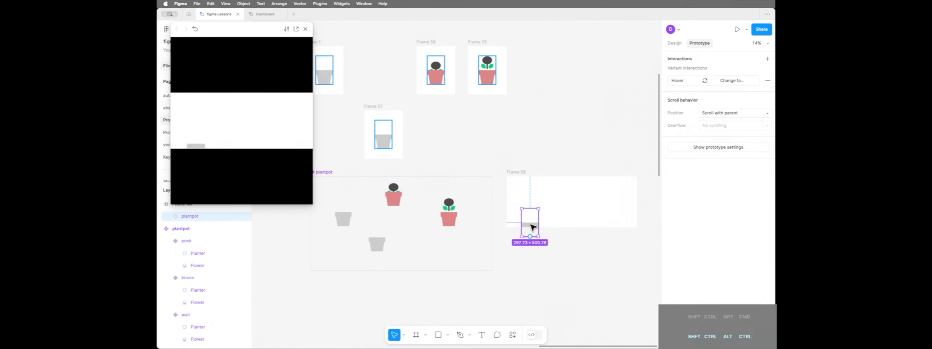
pyautogui.moveTo(530, 224); pyautogui.dragTo(531, 206)
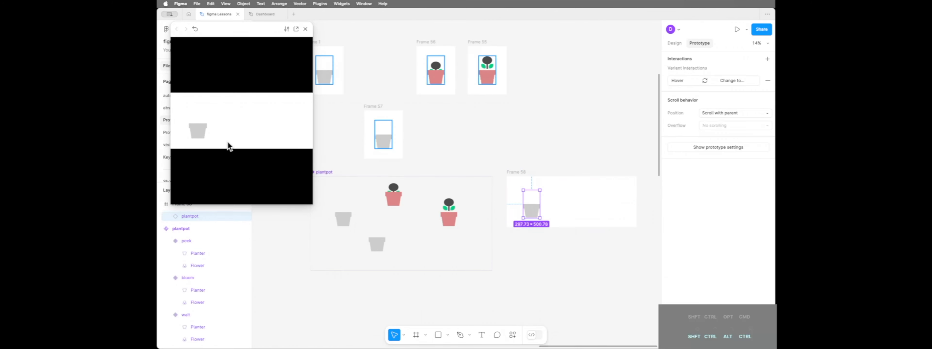
# Step: Enlarge the preview window and test the plant pot instance by hovering over and clicking it
pyautogui.click(343, 219)
pyautogui.moveTo(312, 205); pyautogui.dragTo(419, 152)
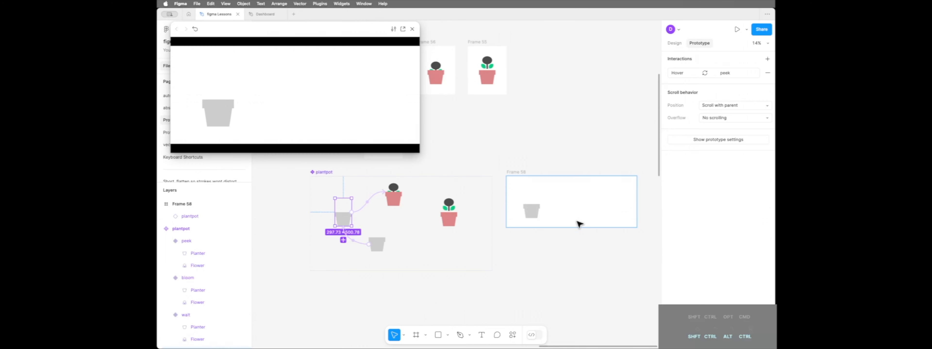
pyautogui.click(602, 201)
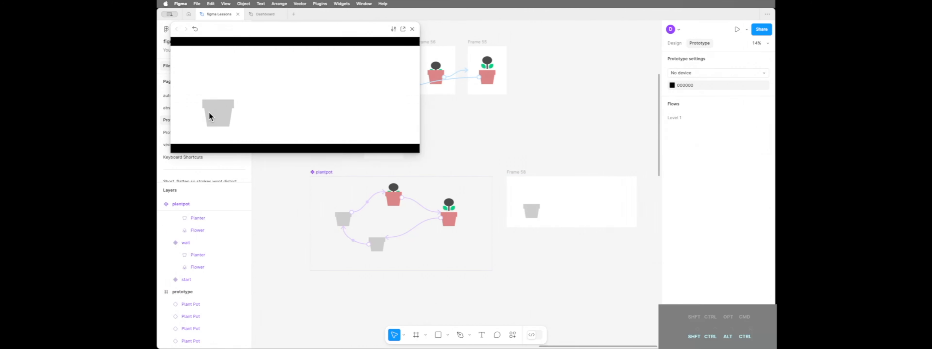
pyautogui.click(267, 113)
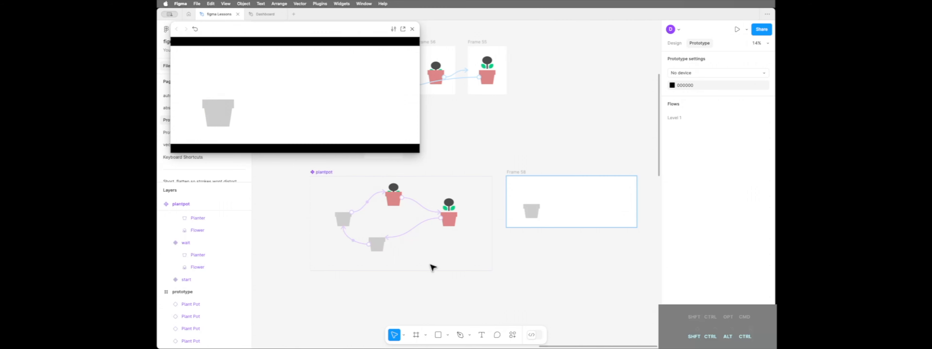
pyautogui.moveTo(221, 119)
pyautogui.click(217, 121)
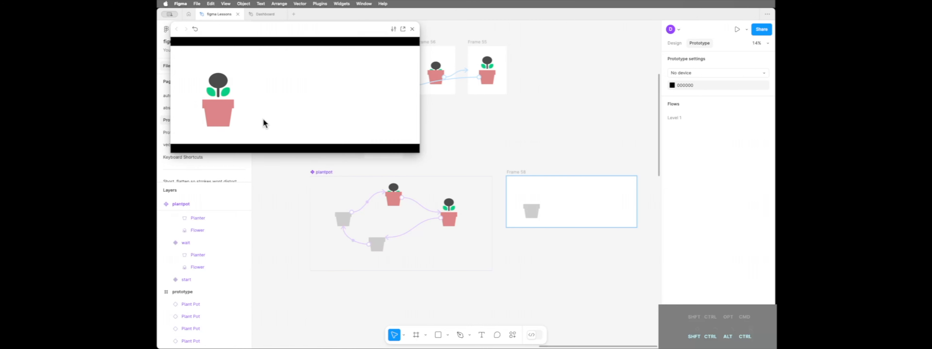
pyautogui.click(225, 116)
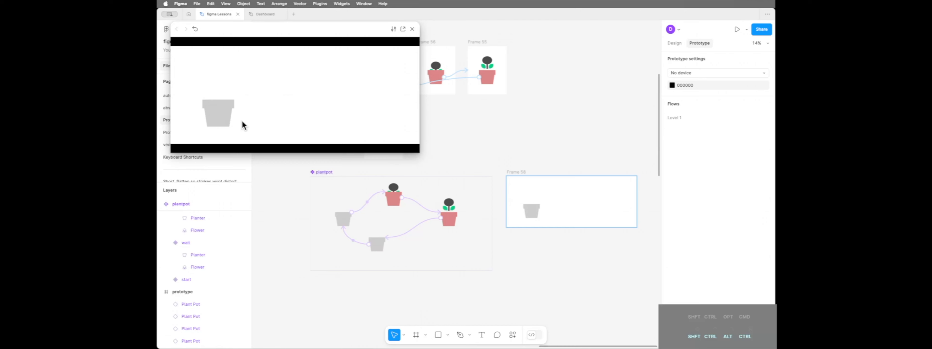
pyautogui.click(228, 120)
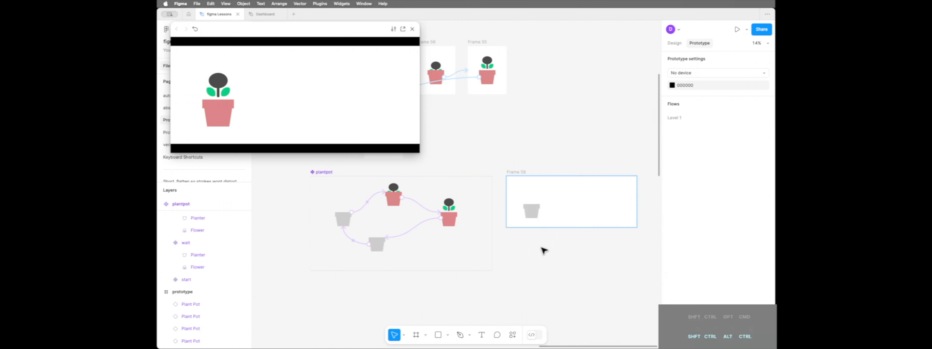
# Step: Duplicate the plant pot instance into a row of five across the frame and test one in the preview
pyautogui.moveTo(531, 212); pyautogui.dragTo(554, 215)
pyautogui.press('super+d')
pyautogui.press('super+d')
pyautogui.press('super+d')
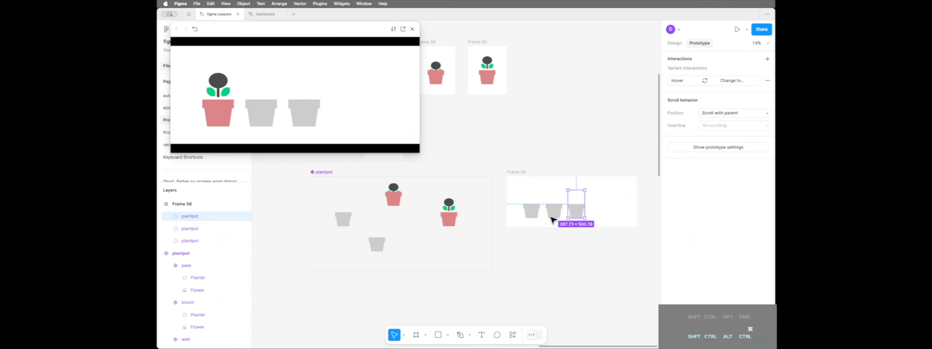
pyautogui.click(359, 49)
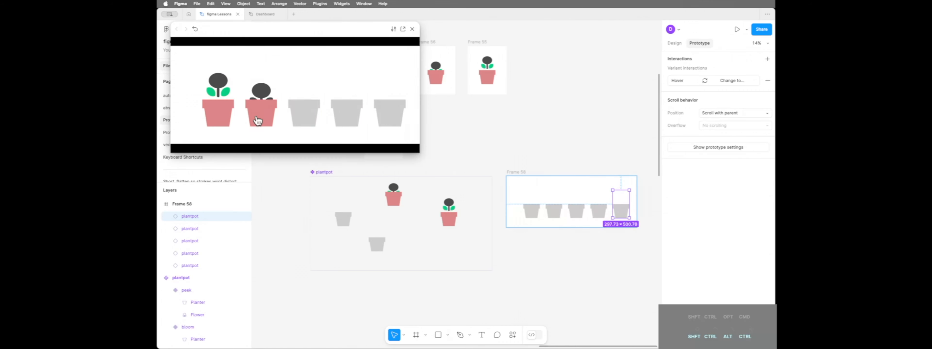